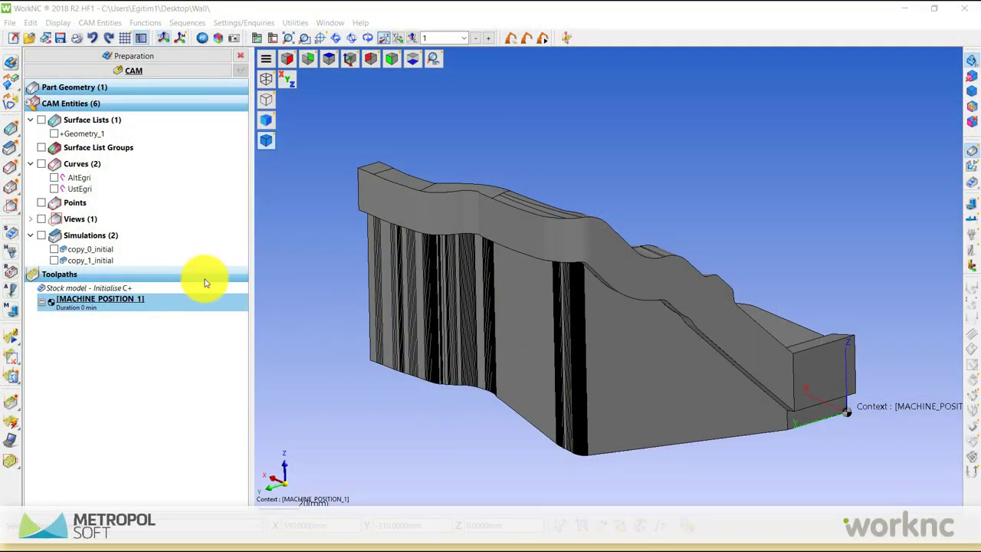
Briefly show and hide the AltEgri and UstEgri curves to check them on the part
{"action": "left_click", "coordinate": [53, 177]}
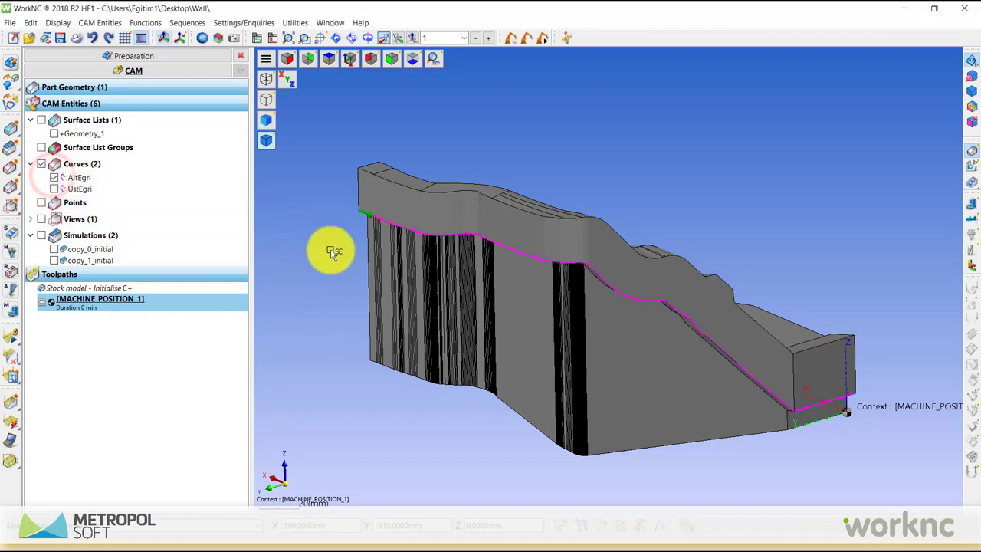
{"action": "left_click", "coordinate": [56, 178]}
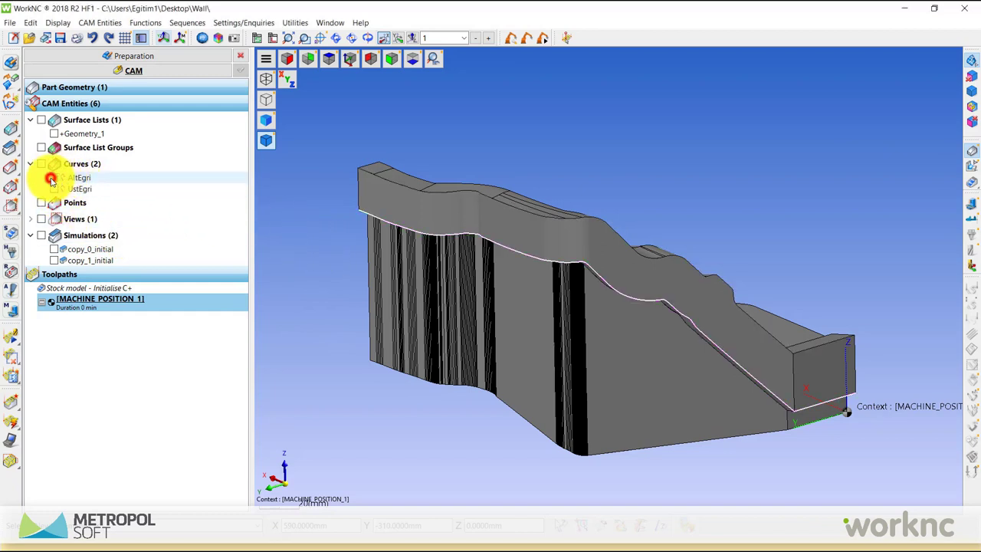
{"action": "left_click", "coordinate": [54, 189]}
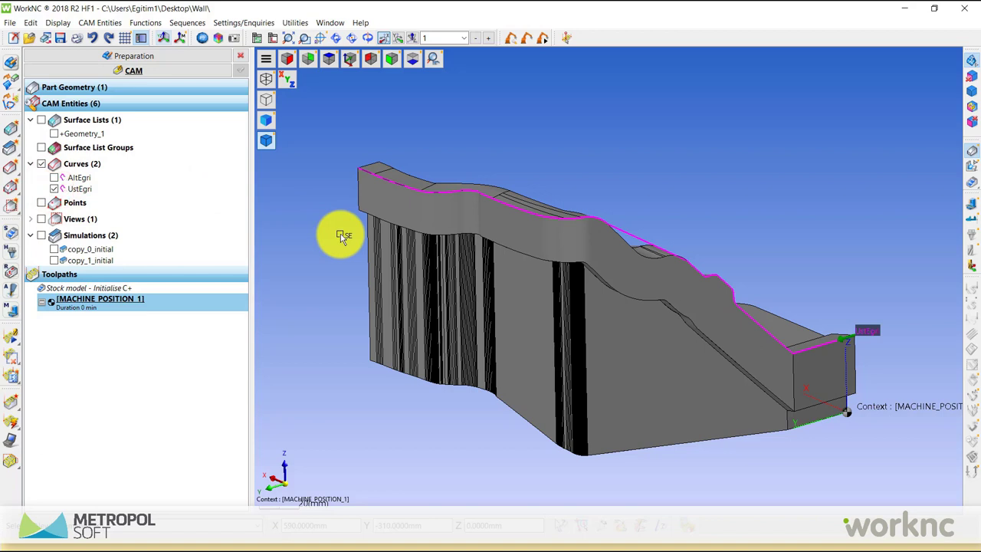
{"action": "left_click", "coordinate": [53, 190]}
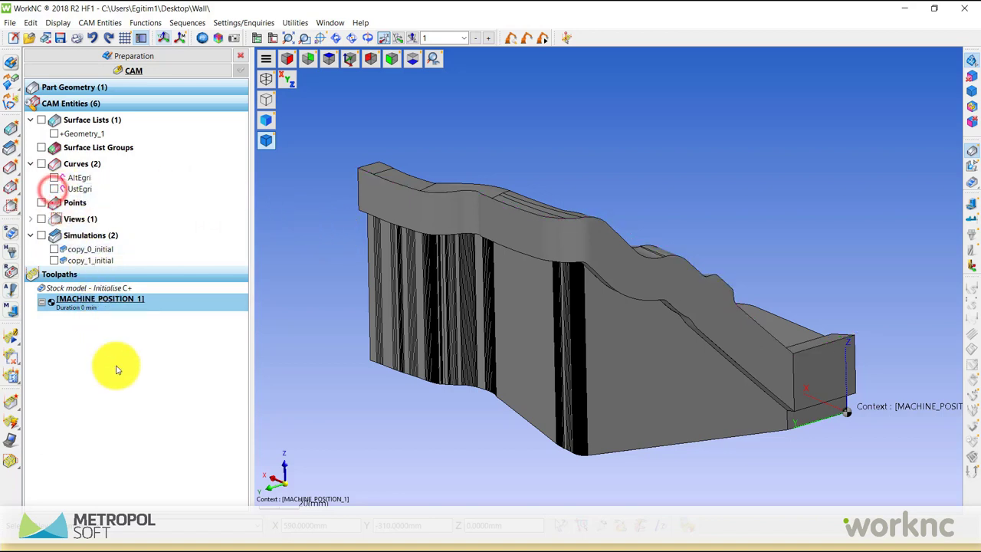
Create a new toolpath and pick Wall Machining from the 2 1/2-Axis strategies
{"action": "right_click", "coordinate": [115, 366]}
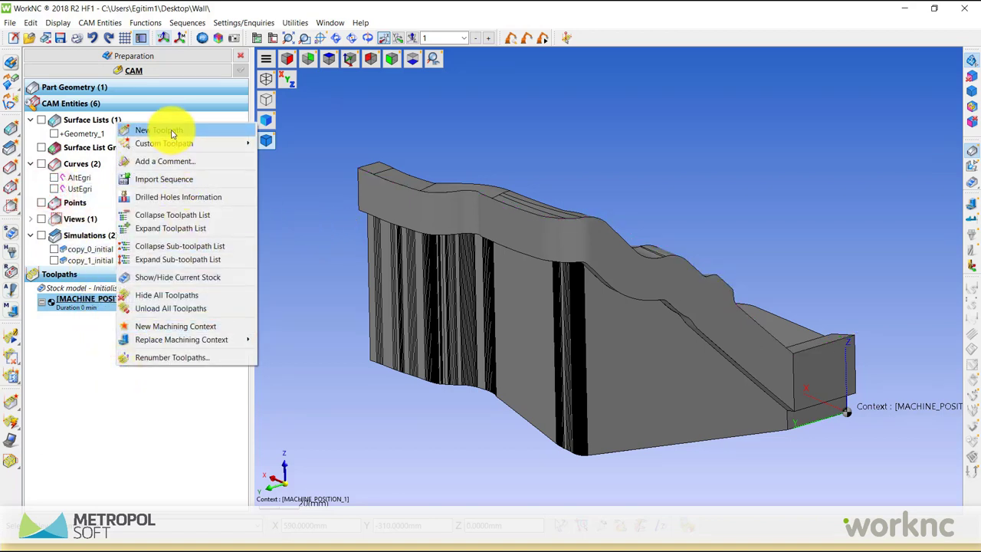
{"action": "left_click", "coordinate": [172, 132]}
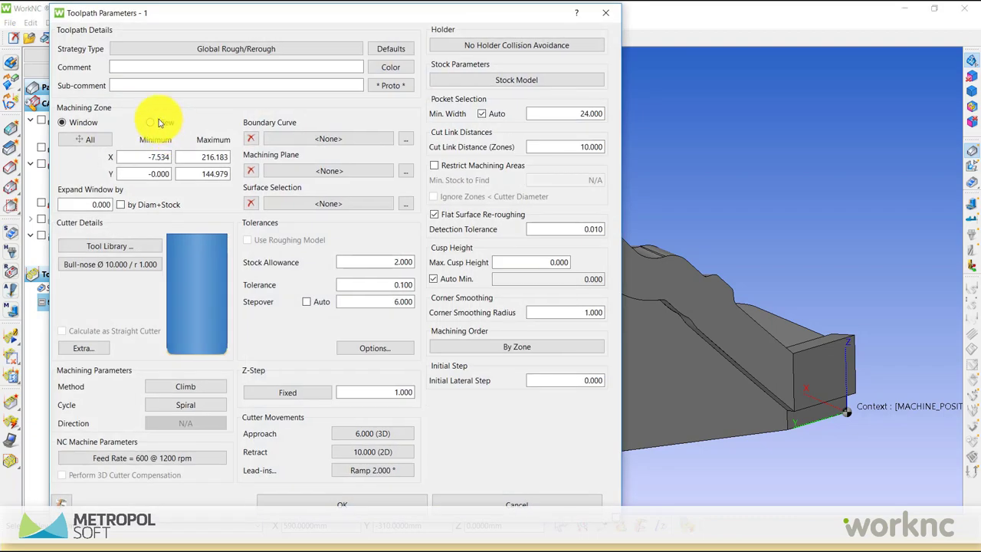
{"action": "left_click", "coordinate": [168, 51]}
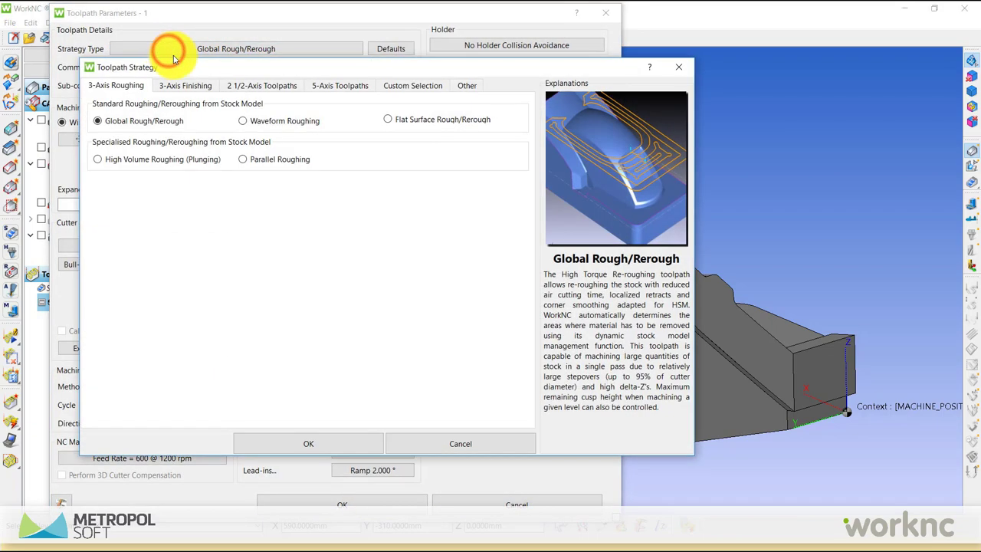
{"action": "left_click", "coordinate": [258, 86]}
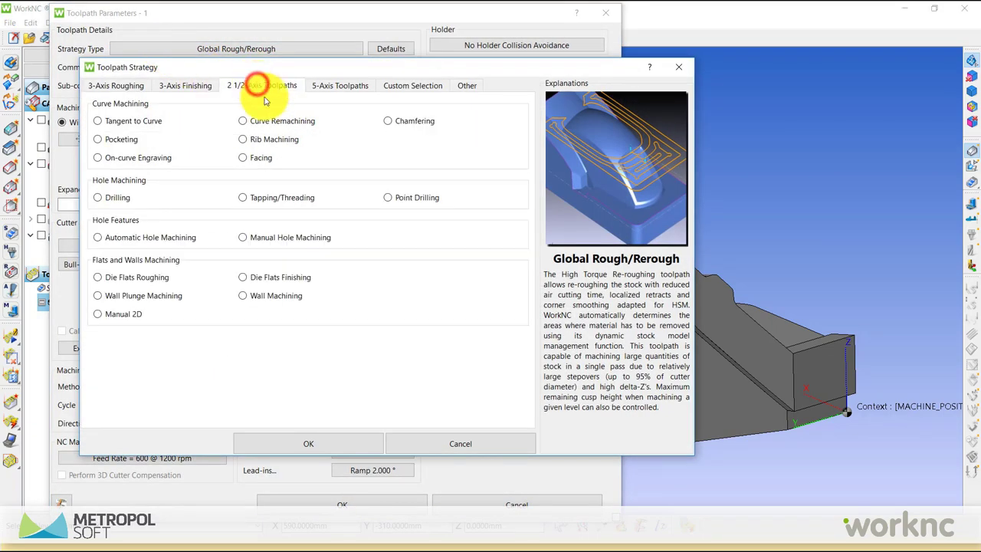
{"action": "left_click", "coordinate": [276, 300]}
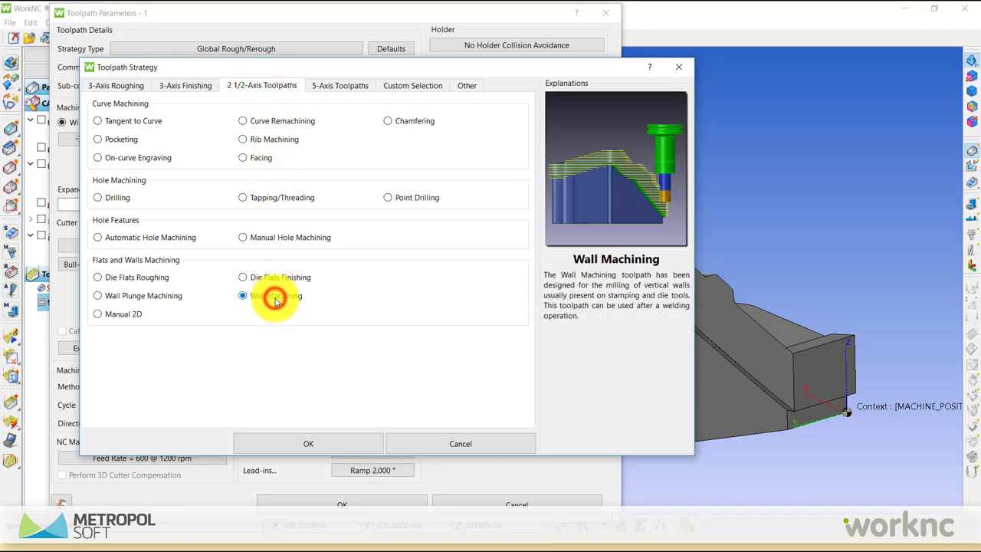
{"action": "left_click", "coordinate": [296, 444]}
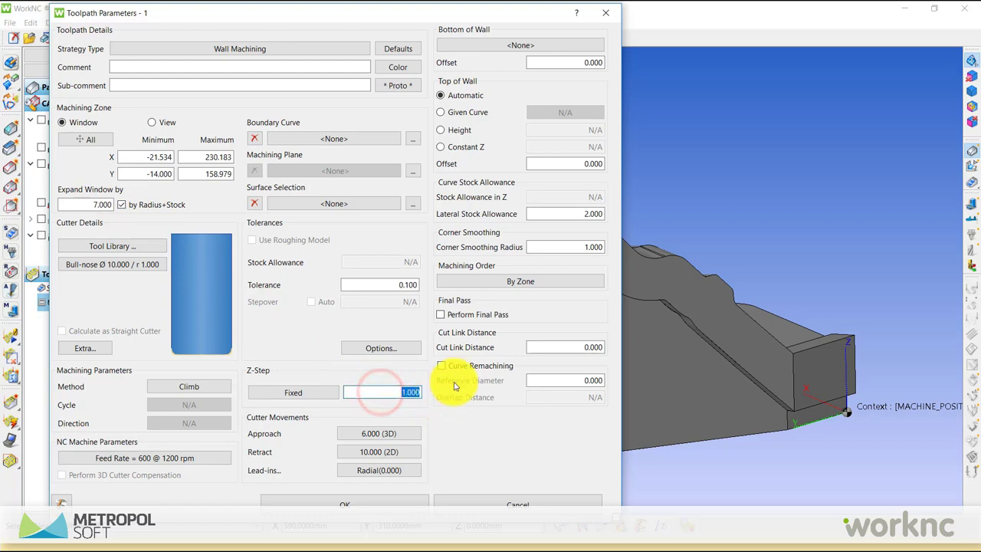
Set the bottom of wall to the AltEgri curve
{"action": "left_click", "coordinate": [529, 45]}
{"action": "left_click", "coordinate": [108, 97]}
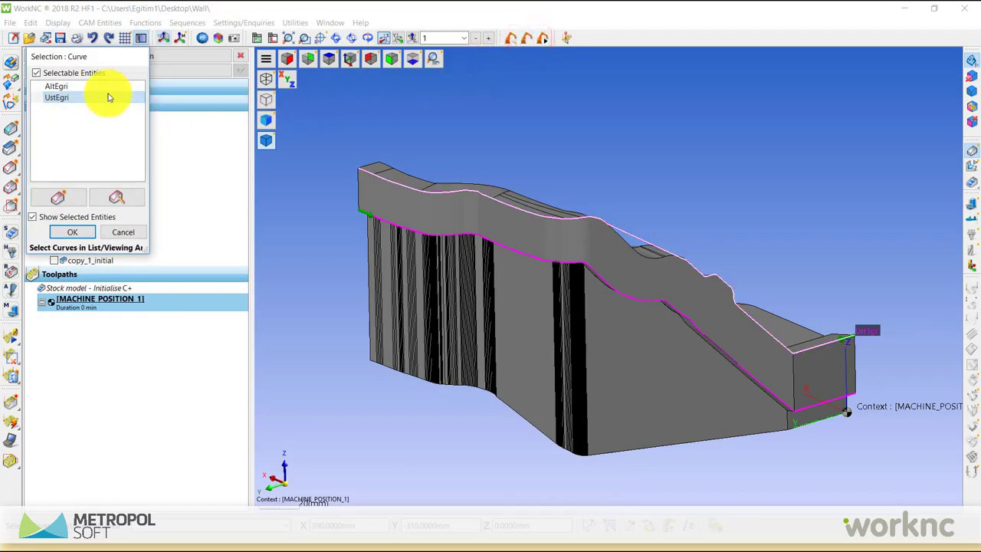
{"action": "left_click", "coordinate": [100, 88]}
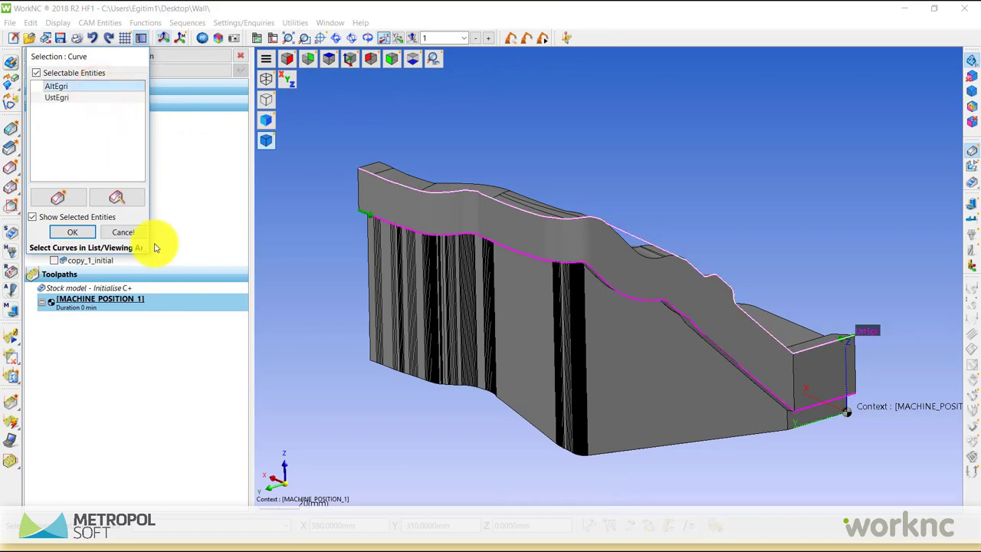
{"action": "left_click_drag", "start_coordinate": [148, 252], "coordinate": [214, 336]}
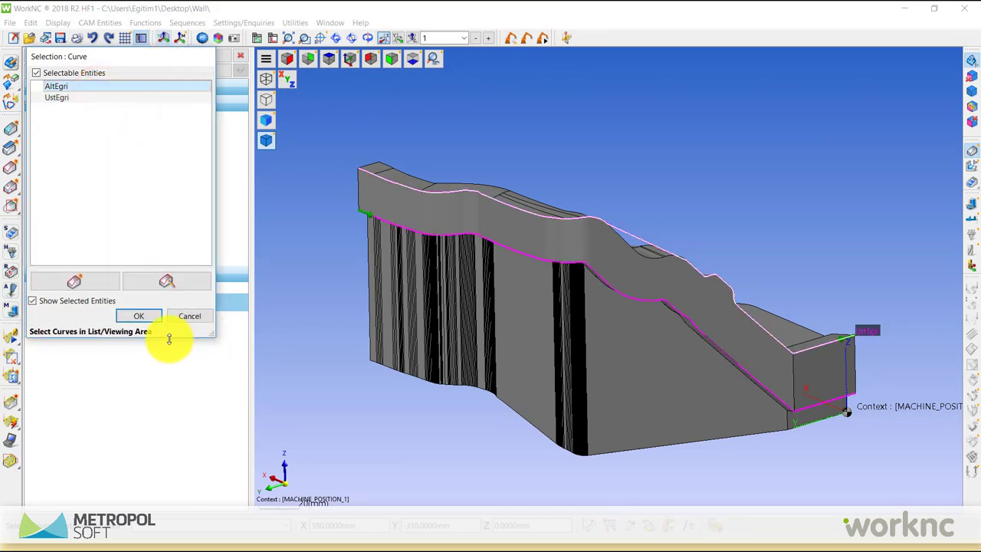
{"action": "left_click", "coordinate": [149, 321]}
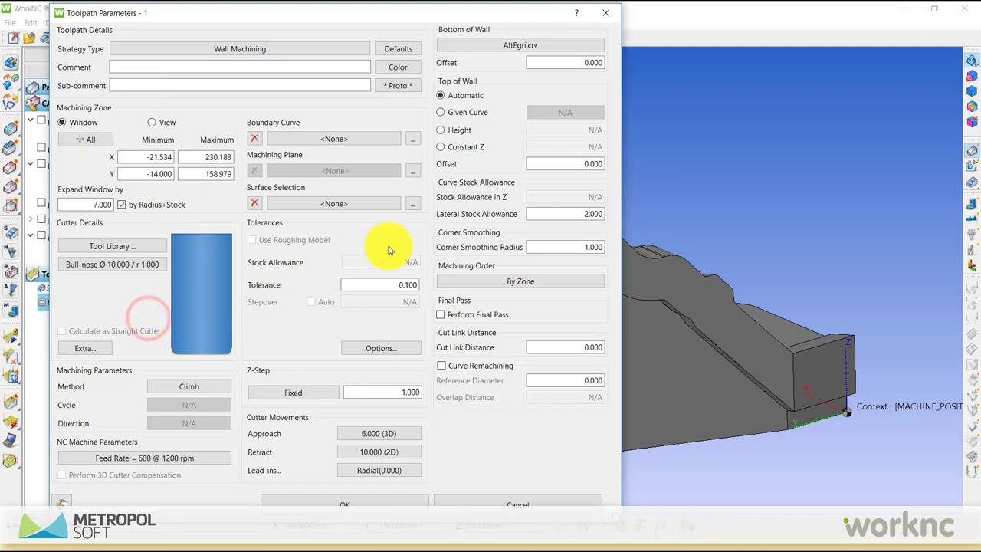
Set expand window 5, lateral stock allowance 0 and cut link distance 50, then confirm
{"action": "double_click", "coordinate": [579, 63]}
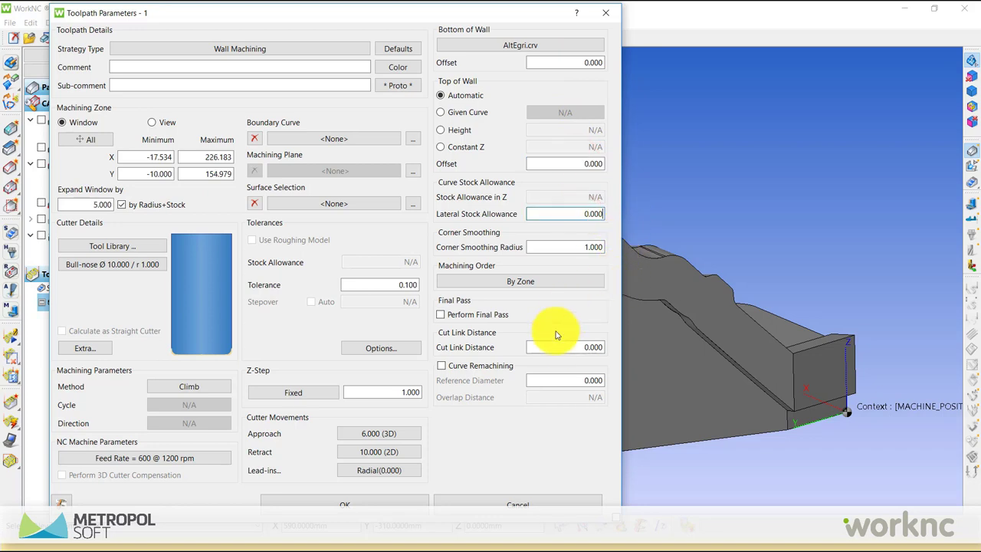
{"action": "type", "text": "50.000"}
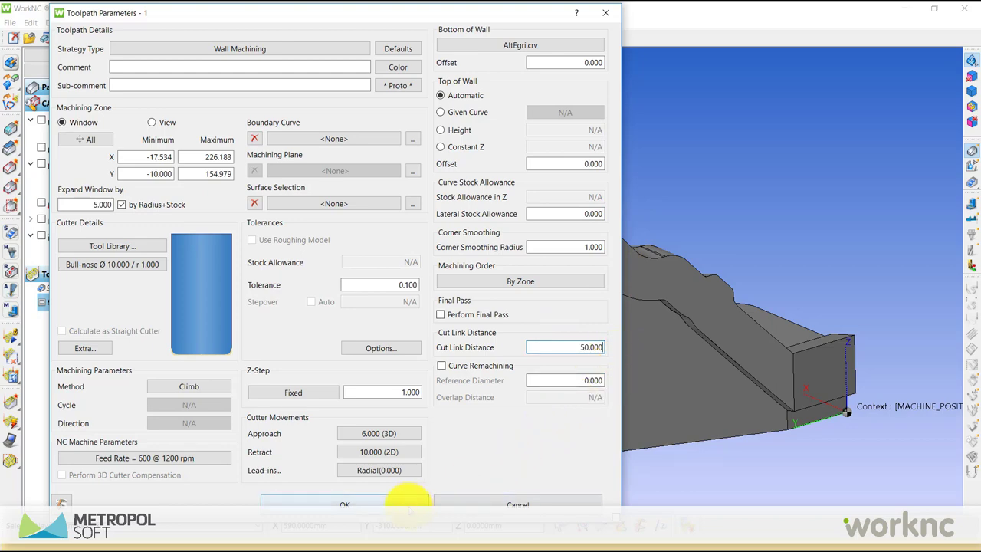
{"action": "left_click", "coordinate": [407, 504]}
Calculate toolpath 1 (31 min) and briefly display its passes on the wall
{"action": "right_click", "coordinate": [119, 316]}
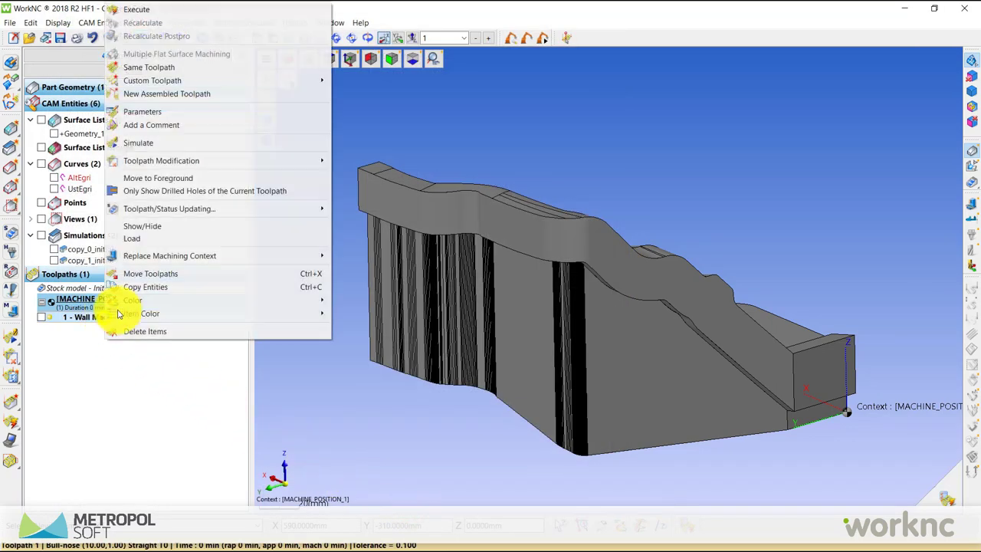
{"action": "left_click", "coordinate": [146, 9]}
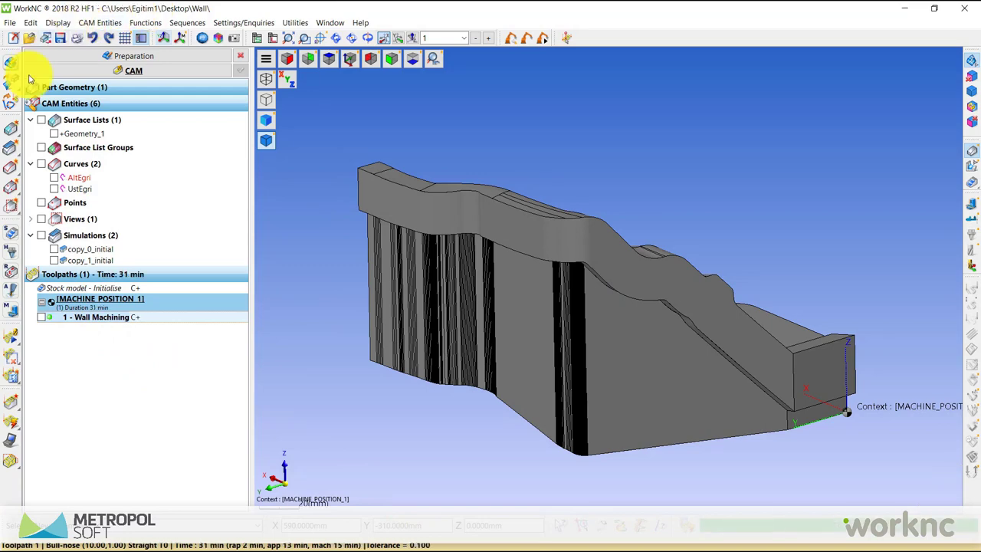
{"action": "left_click", "coordinate": [41, 317]}
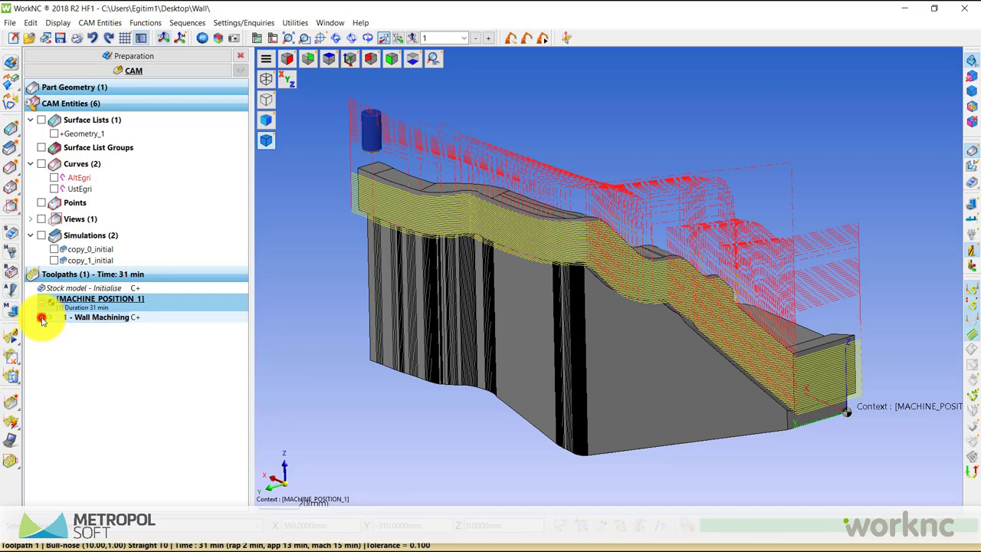
{"action": "left_click", "coordinate": [42, 317]}
{"action": "right_click", "coordinate": [72, 335]}
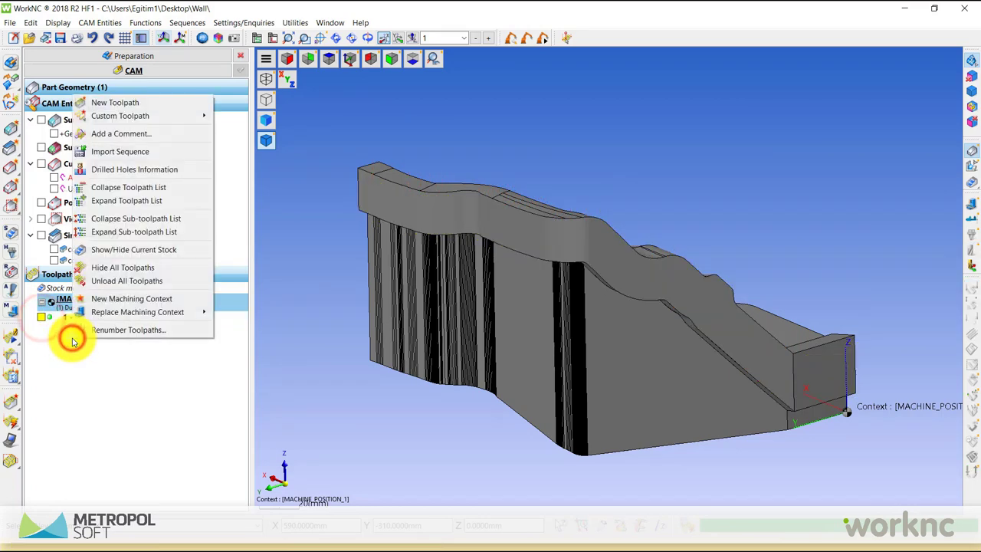
Create toolpath 2 with the UstEgri curve as its given-curve top of wall
{"action": "left_click", "coordinate": [143, 105]}
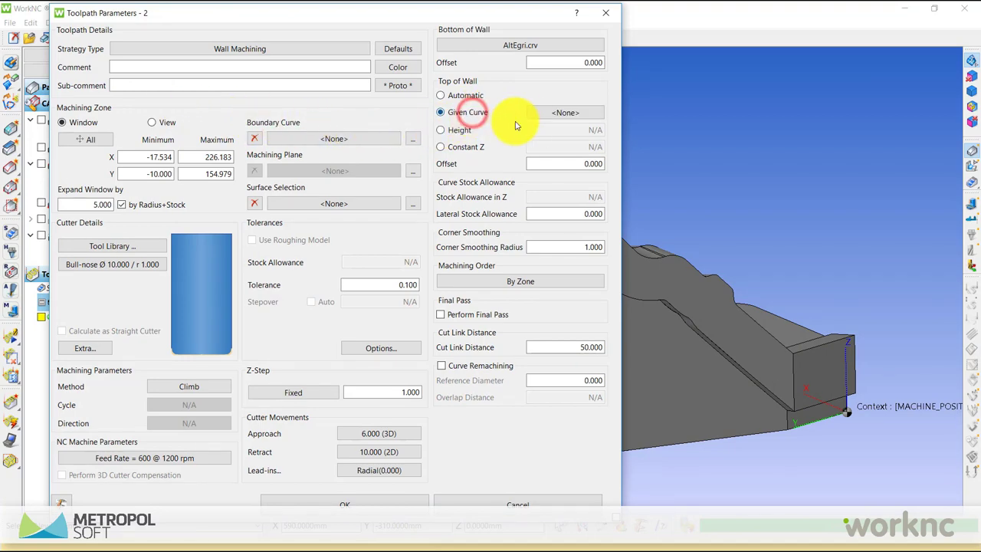
{"action": "left_click", "coordinate": [553, 114]}
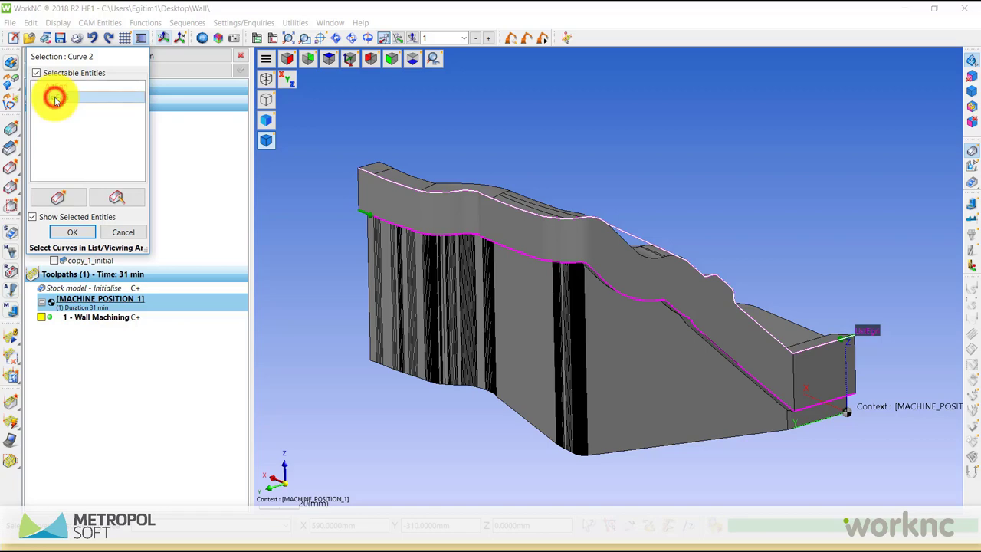
{"action": "left_click", "coordinate": [69, 233]}
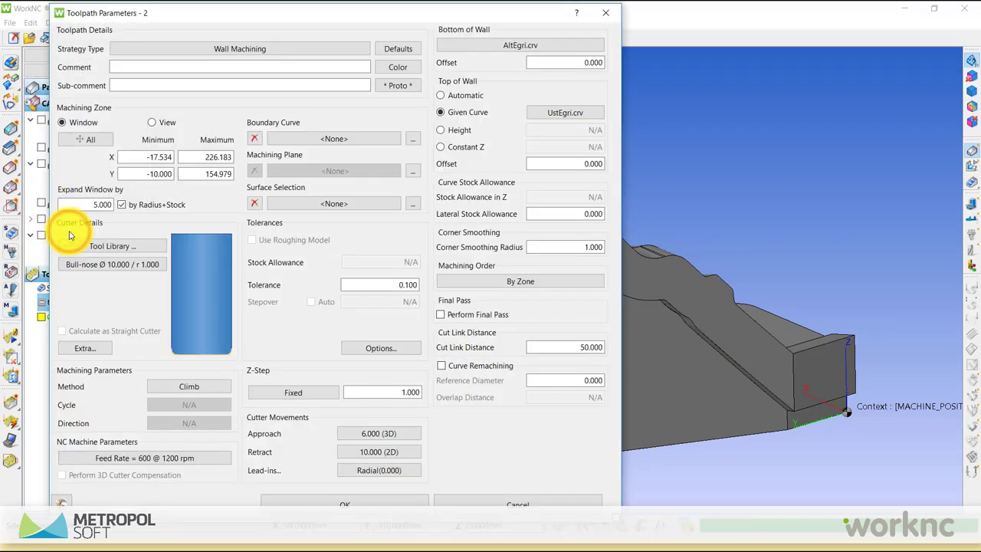
{"action": "left_click", "coordinate": [290, 503]}
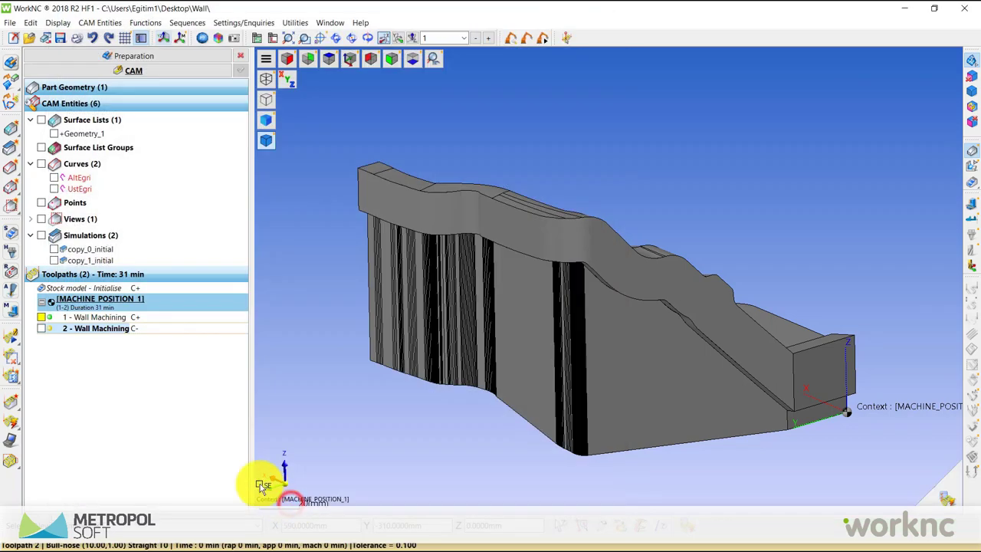
Calculate toolpath 2 (30 min, total 61 min) and display it on the part
{"action": "right_click", "coordinate": [114, 331]}
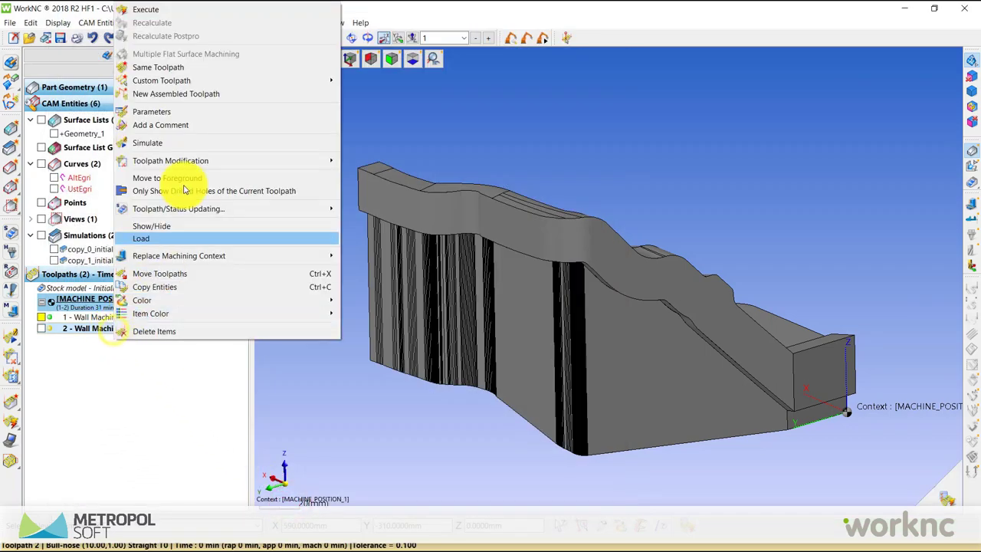
{"action": "left_click", "coordinate": [168, 16]}
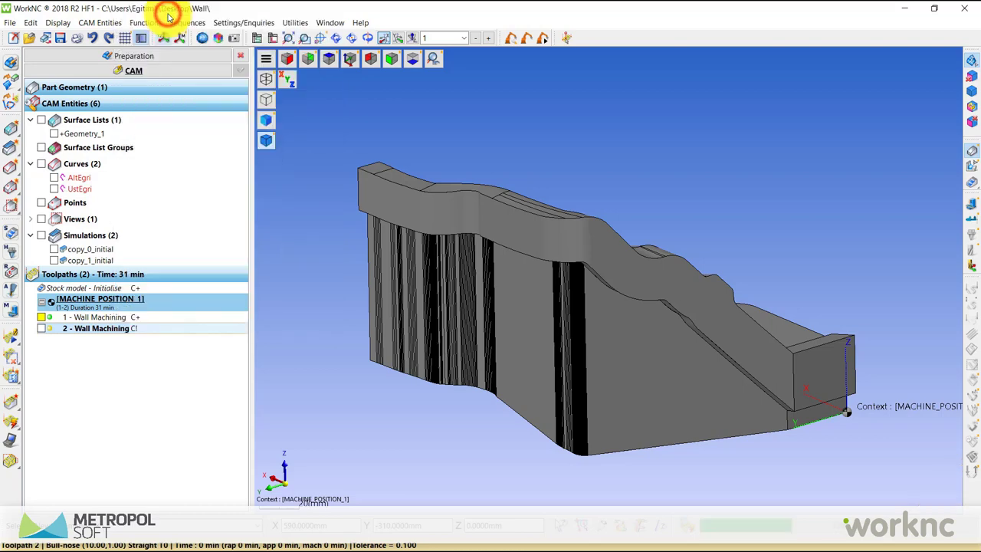
{"action": "left_click", "coordinate": [42, 329]}
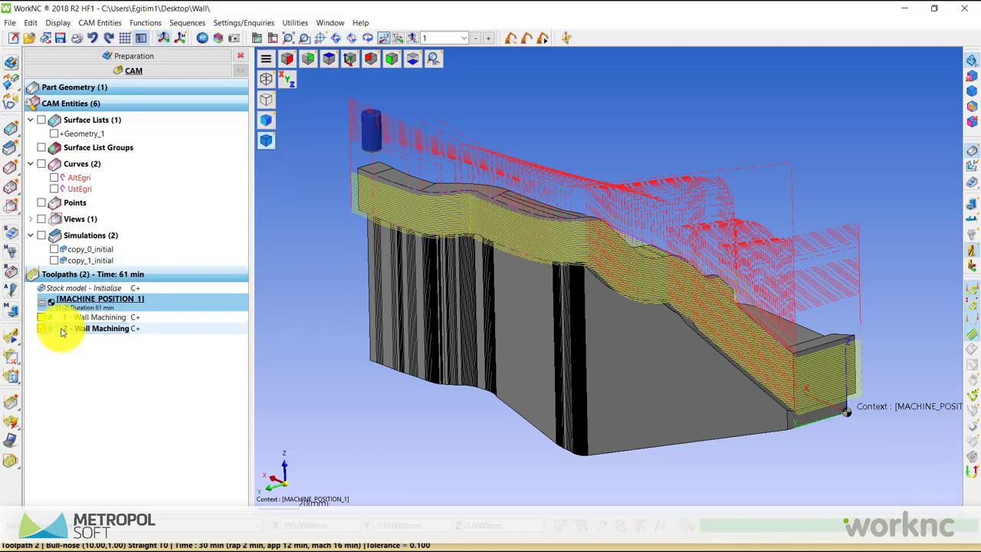
Change toolpath 2's display colour to cyan
{"action": "right_click", "coordinate": [62, 331]}
{"action": "left_click", "coordinate": [55, 349]}
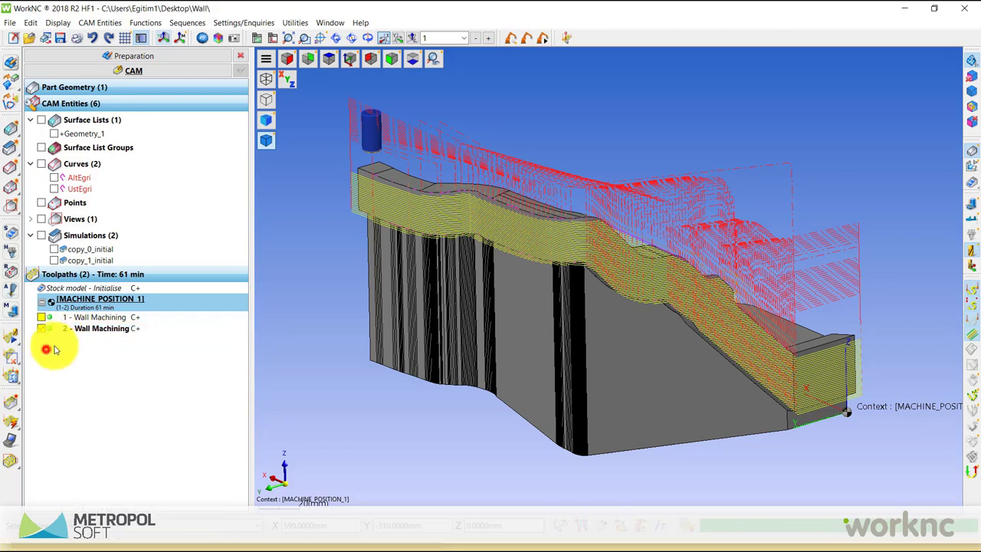
{"action": "right_click", "coordinate": [96, 328]}
{"action": "mouse_move", "coordinate": [138, 313]}
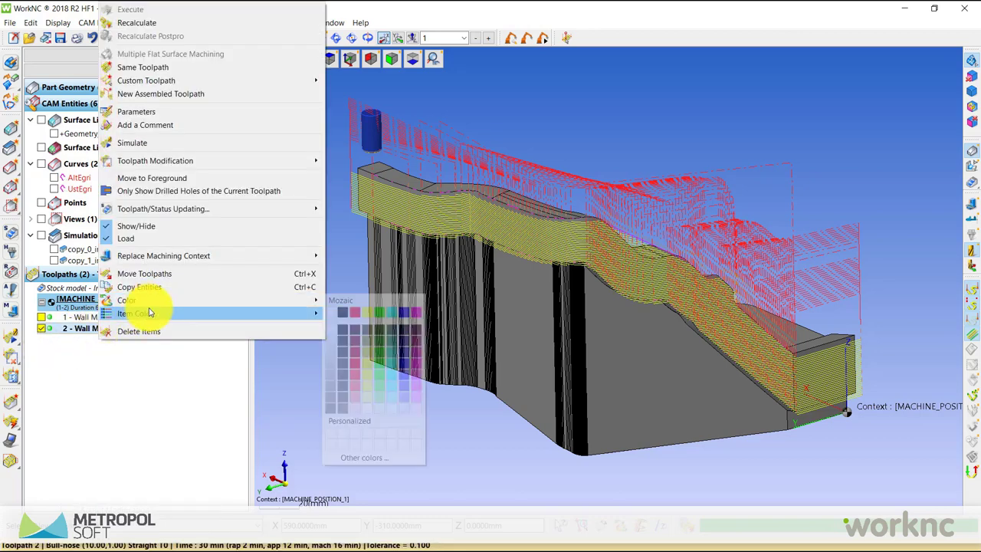
{"action": "left_click", "coordinate": [197, 313]}
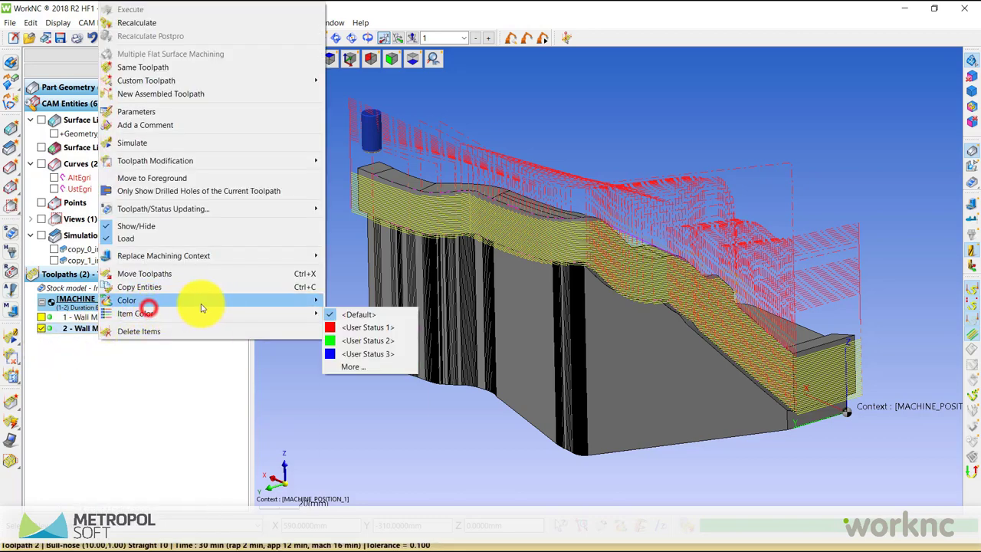
{"action": "left_click", "coordinate": [297, 300]}
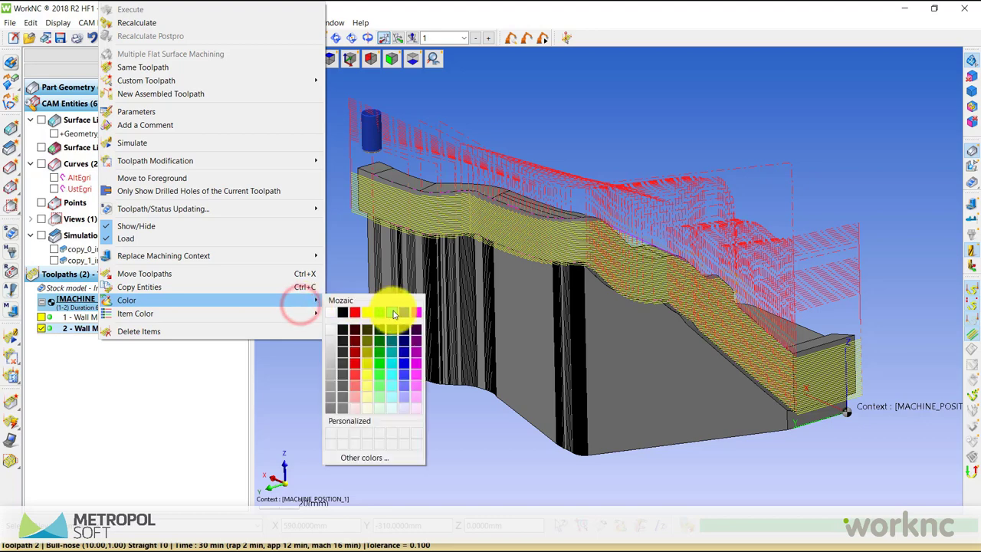
{"action": "left_click", "coordinate": [393, 311]}
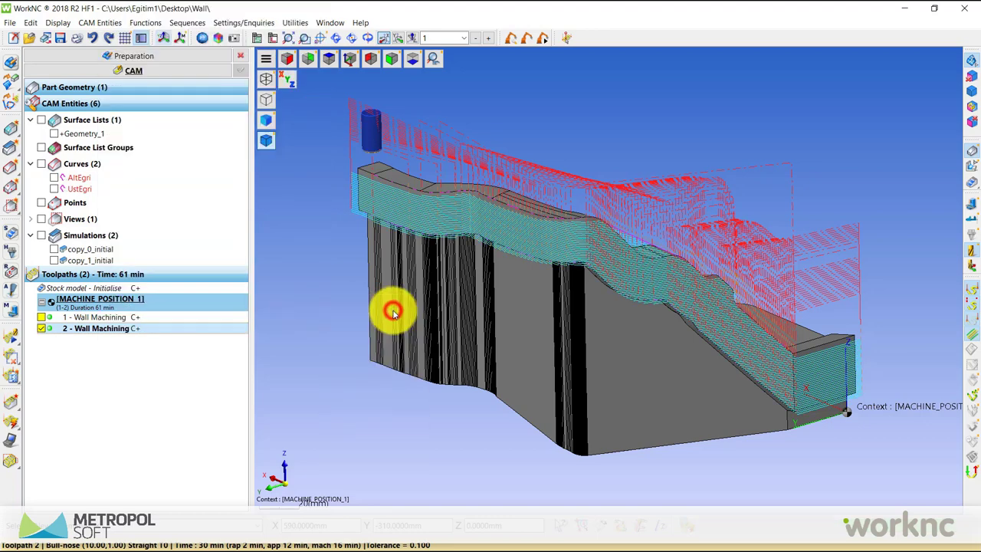
Show toolpath 1 with toolpath 2, zoom onto the upper wall, and toggle each to compare
{"action": "left_click", "coordinate": [42, 317]}
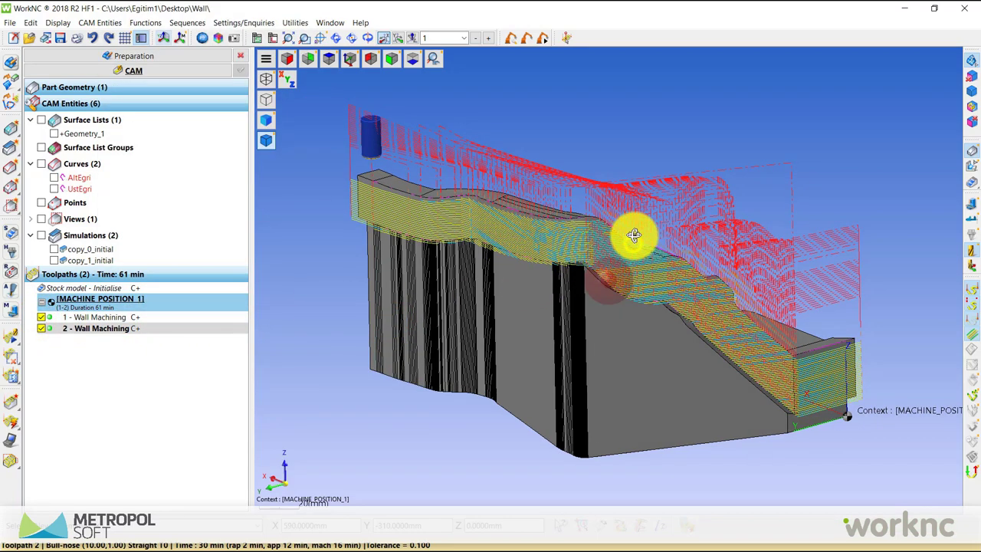
{"action": "scroll", "coordinate": [636, 245], "scroll_direction": "up", "scroll_amount": 3}
{"action": "scroll", "coordinate": [636, 251], "scroll_direction": "up", "scroll_amount": 4}
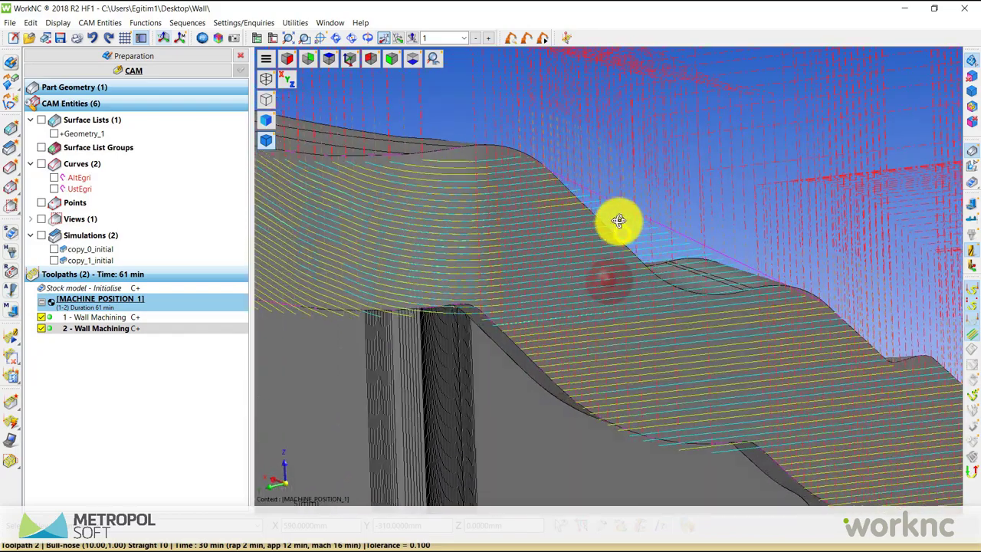
{"action": "middle_click_drag", "start_coordinate": [619, 221], "coordinate": [627, 217]}
{"action": "scroll", "coordinate": [734, 291], "scroll_direction": "up", "scroll_amount": 2}
{"action": "scroll", "coordinate": [755, 314], "scroll_direction": "up", "scroll_amount": 2}
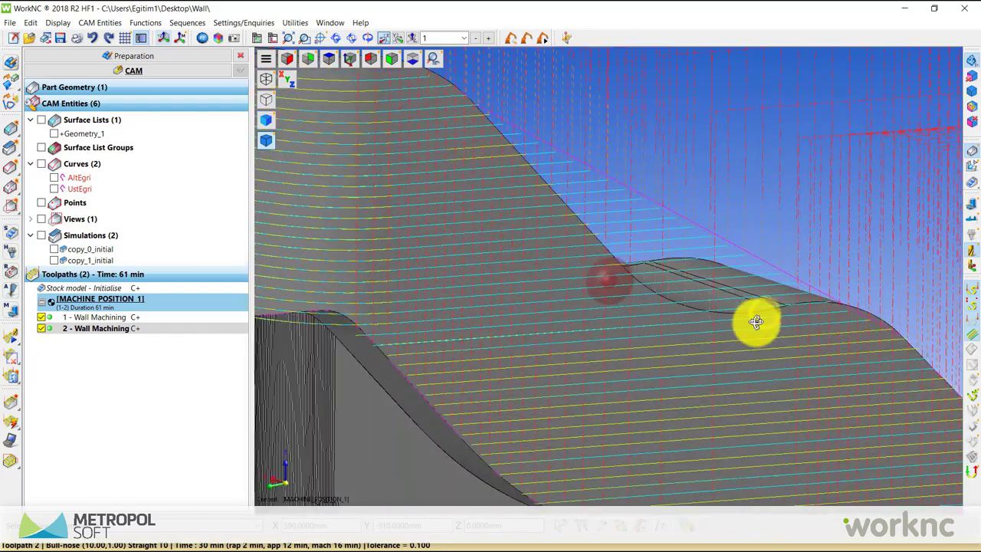
{"action": "left_click", "coordinate": [40, 330]}
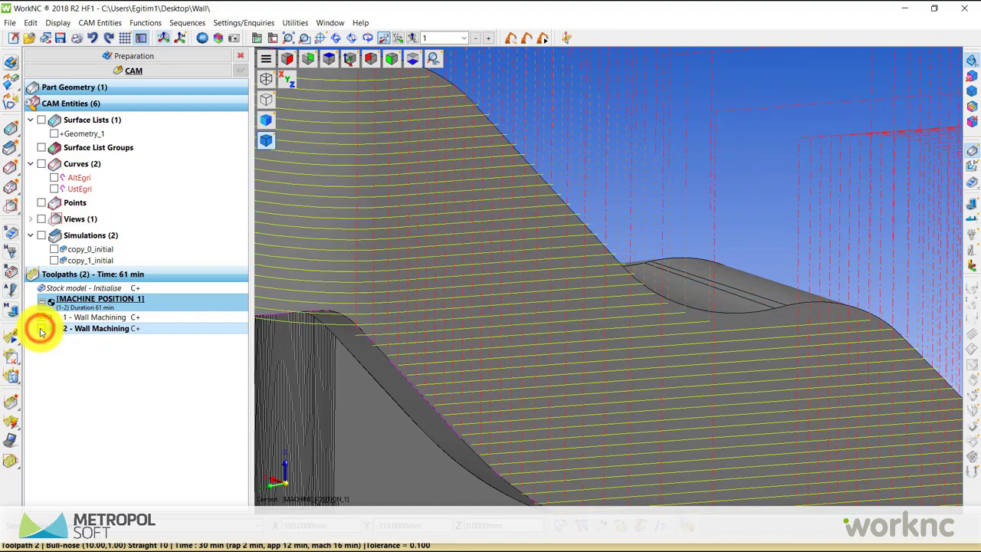
{"action": "left_click", "coordinate": [40, 329]}
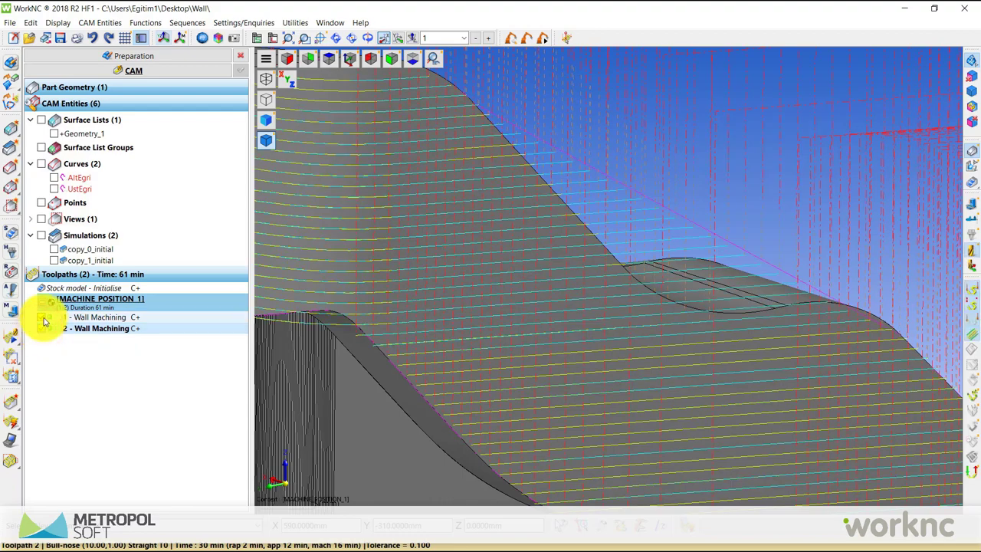
{"action": "left_click", "coordinate": [43, 321]}
{"action": "left_click", "coordinate": [43, 318]}
{"action": "left_click", "coordinate": [41, 329]}
Orbit the view to compare both toolpaths from other angles, then hide both
{"action": "mouse_move", "coordinate": [613, 328]}
{"action": "right_mouse_down"}
{"action": "mouse_move", "coordinate": [585, 313]}
{"action": "mouse_move", "coordinate": [526, 309]}
{"action": "right_mouse_up"}
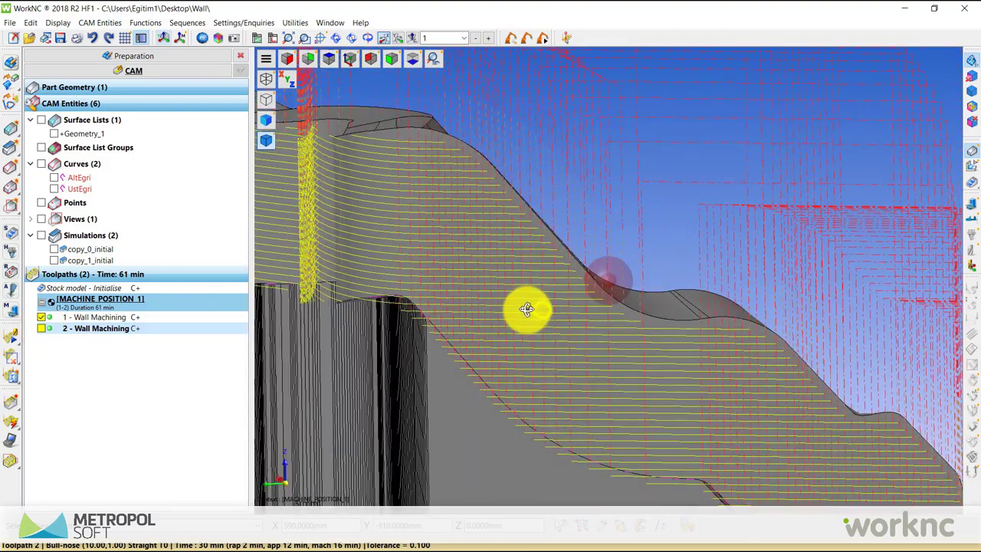
{"action": "left_click", "coordinate": [41, 329]}
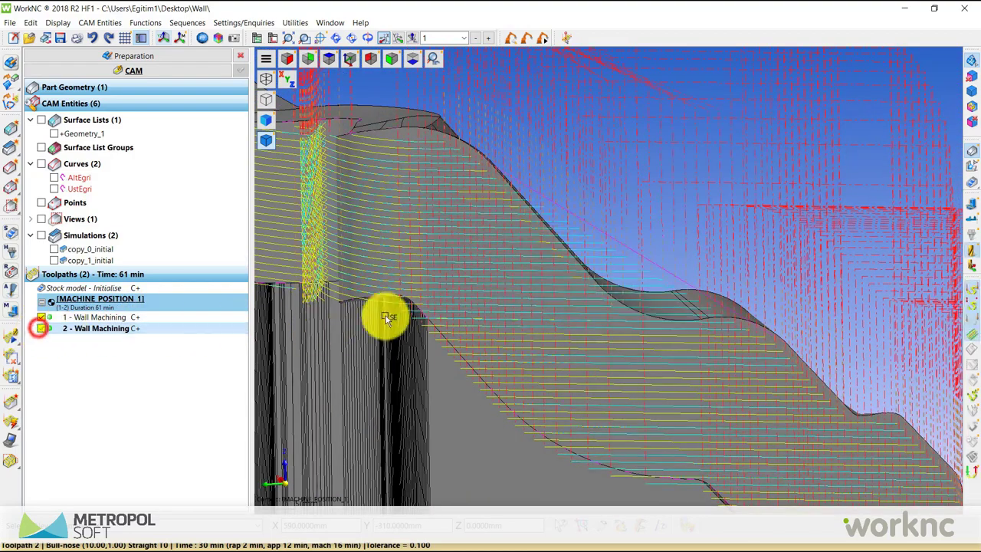
{"action": "mouse_move", "coordinate": [510, 234]}
{"action": "right_mouse_down"}
{"action": "mouse_move", "coordinate": [521, 201]}
{"action": "mouse_move", "coordinate": [540, 247]}
{"action": "mouse_move", "coordinate": [501, 326]}
{"action": "mouse_move", "coordinate": [534, 348]}
{"action": "mouse_move", "coordinate": [504, 383]}
{"action": "mouse_move", "coordinate": [519, 396]}
{"action": "right_mouse_up"}
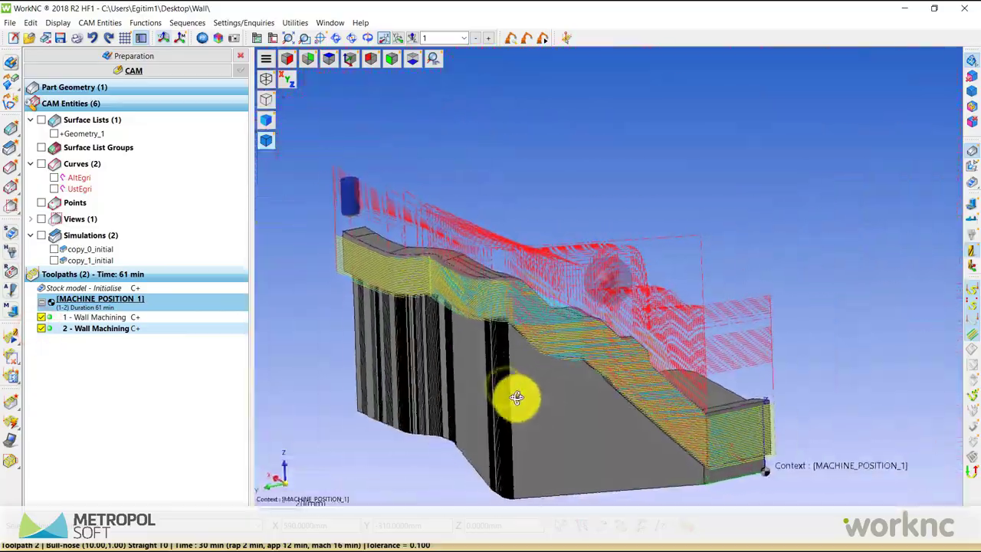
{"action": "left_click", "coordinate": [41, 328]}
{"action": "left_click", "coordinate": [42, 317]}
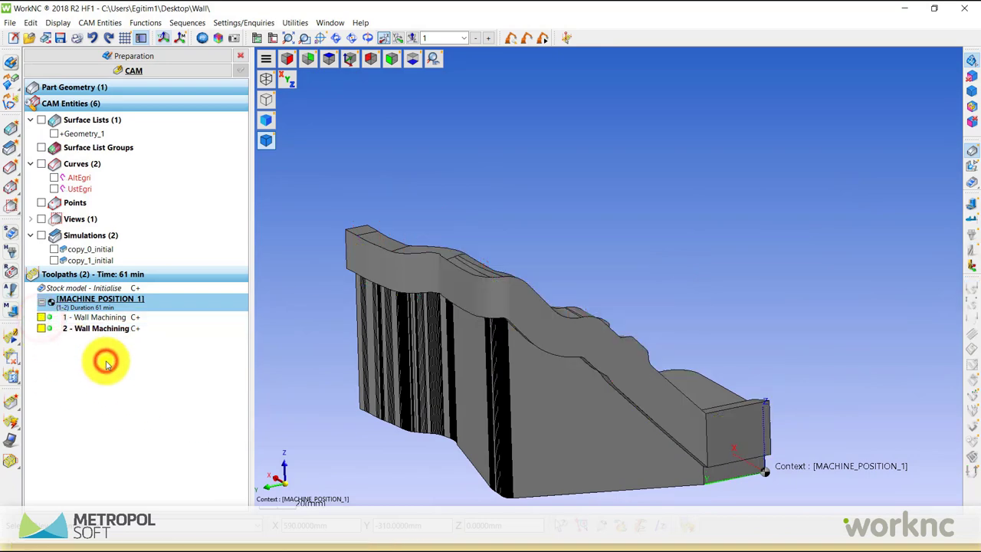
Create toolpath 3 with its top of wall limited to a height of 50
{"action": "right_click", "coordinate": [104, 363]}
{"action": "left_click", "coordinate": [153, 132]}
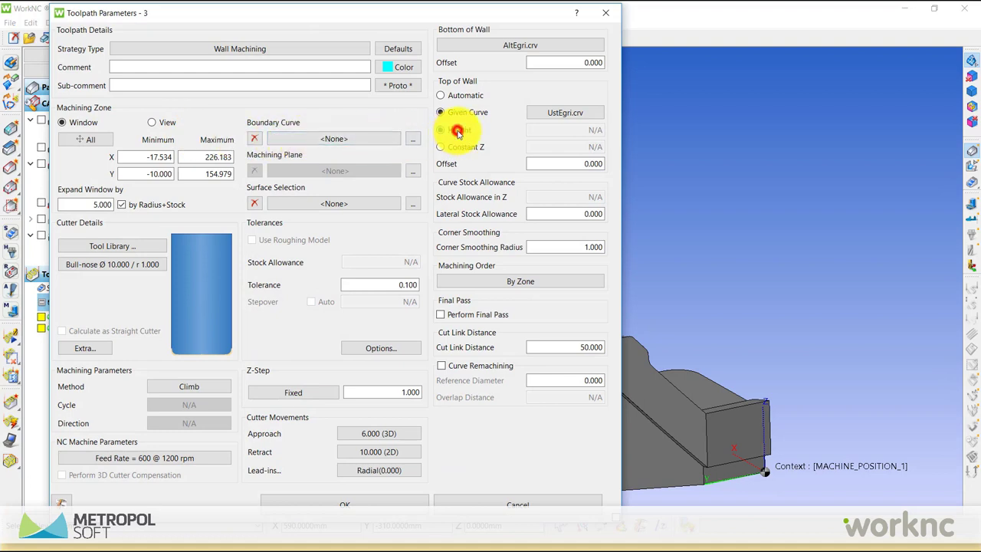
{"action": "left_click", "coordinate": [458, 131]}
{"action": "left_click_drag", "start_coordinate": [575, 132], "coordinate": [633, 144]}
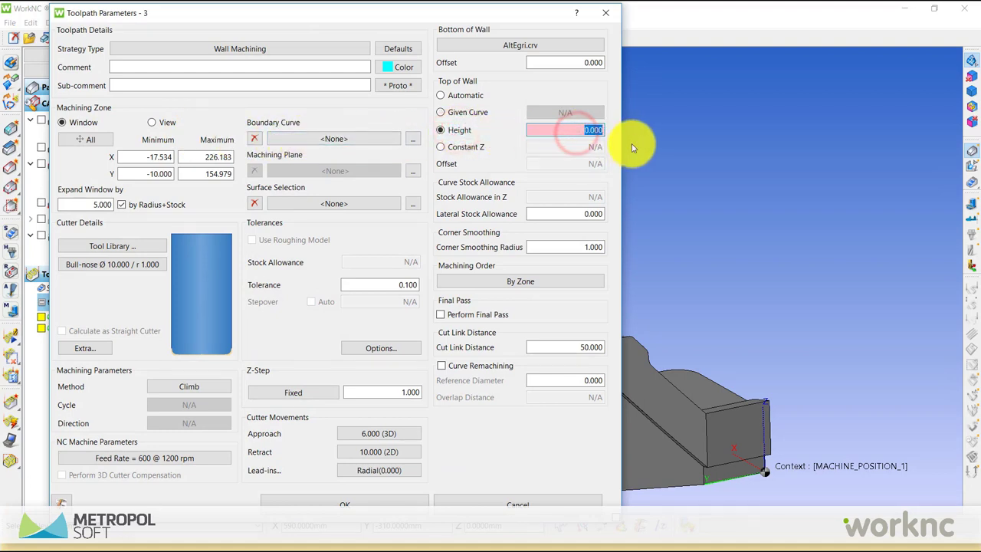
{"action": "left_click", "coordinate": [367, 505]}
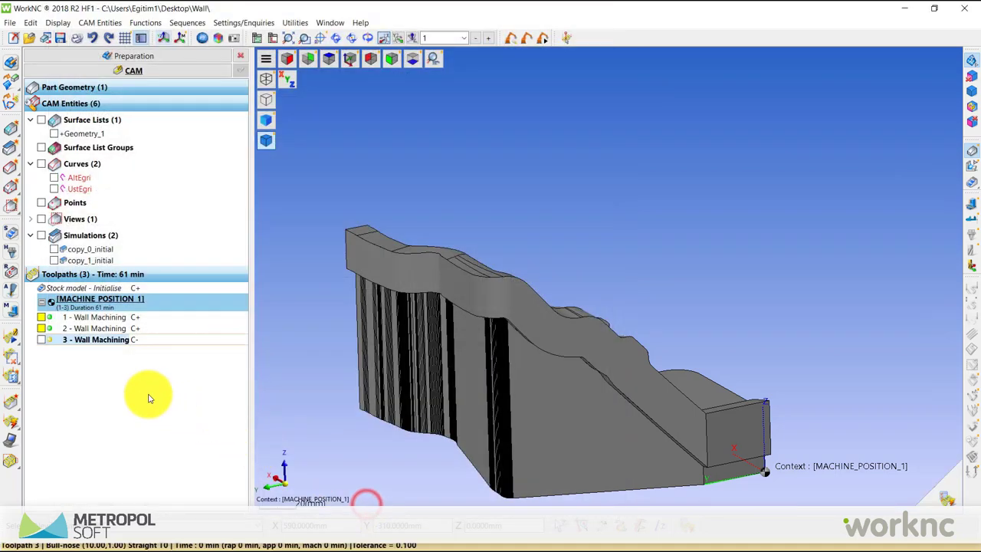
Calculate toolpath 3 and display it, orbiting to inspect it; total time 104 min
{"action": "right_click", "coordinate": [89, 342]}
{"action": "left_click", "coordinate": [146, 10]}
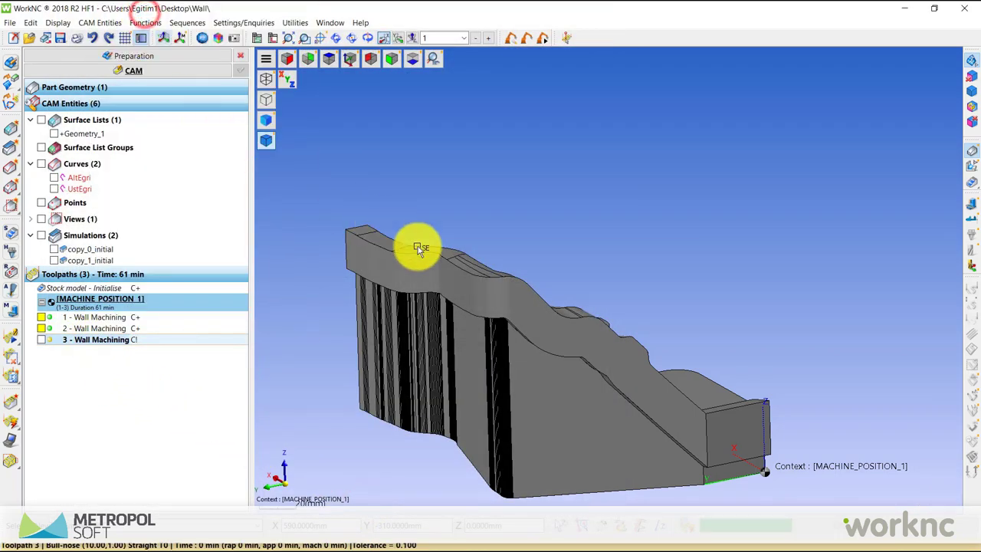
{"action": "left_click", "coordinate": [41, 340]}
{"action": "mouse_move", "coordinate": [486, 280]}
{"action": "middle_mouse_down"}
{"action": "mouse_move", "coordinate": [498, 271]}
{"action": "mouse_move", "coordinate": [485, 307]}
{"action": "mouse_move", "coordinate": [498, 428]}
{"action": "middle_mouse_up"}
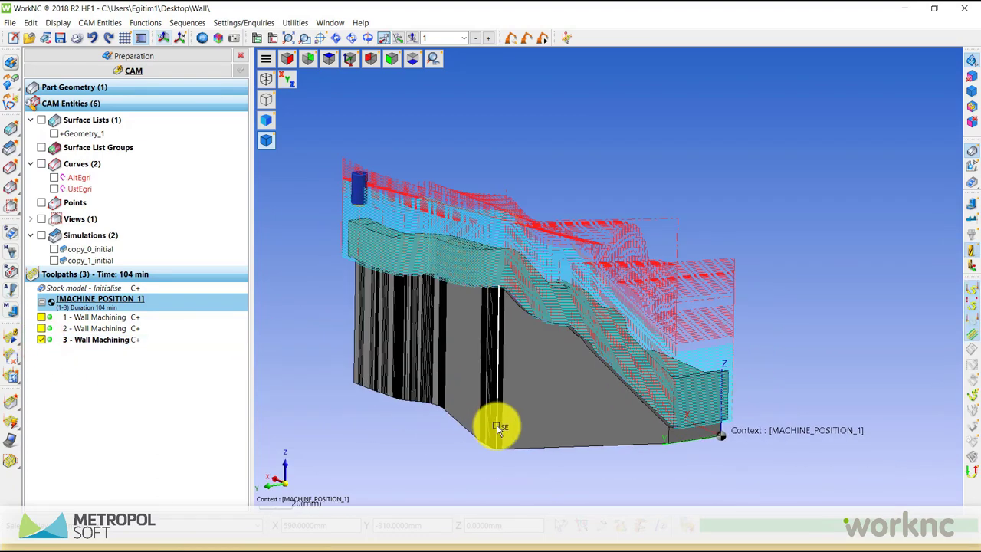
{"action": "middle_click", "coordinate": [498, 428]}
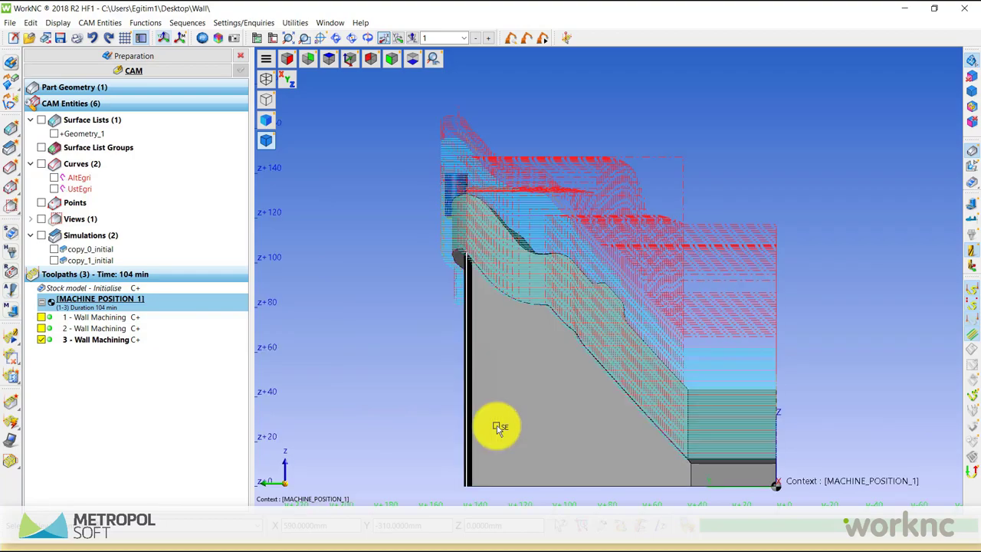
{"action": "mouse_move", "coordinate": [499, 420]}
{"action": "middle_mouse_down"}
{"action": "mouse_move", "coordinate": [552, 376]}
{"action": "mouse_move", "coordinate": [741, 342]}
{"action": "mouse_move", "coordinate": [756, 349]}
{"action": "mouse_move", "coordinate": [711, 241]}
{"action": "mouse_move", "coordinate": [723, 241]}
{"action": "middle_mouse_up"}
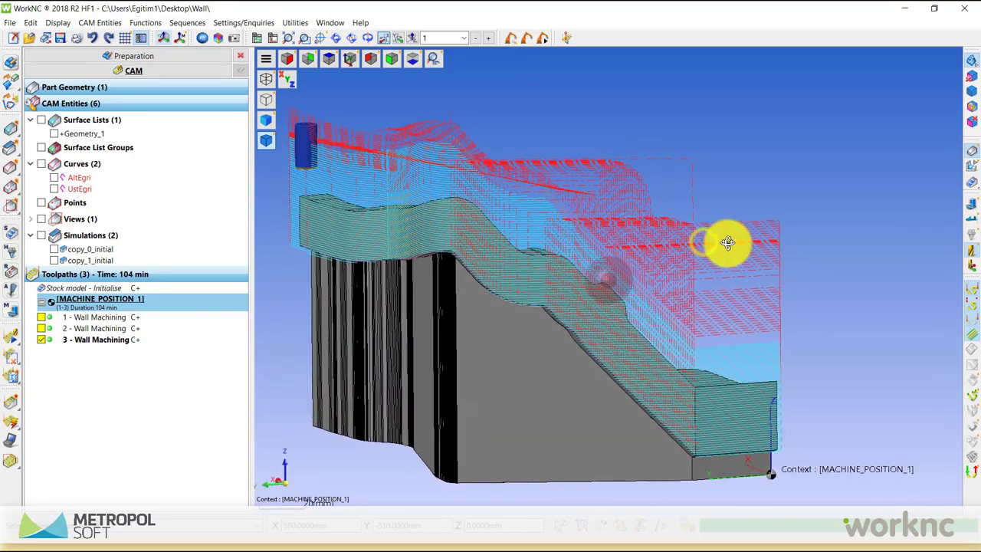
Create toolpath 4 with top of wall at Constant Z 150, displaying it instead of toolpath 3
{"action": "right_click", "coordinate": [81, 381]}
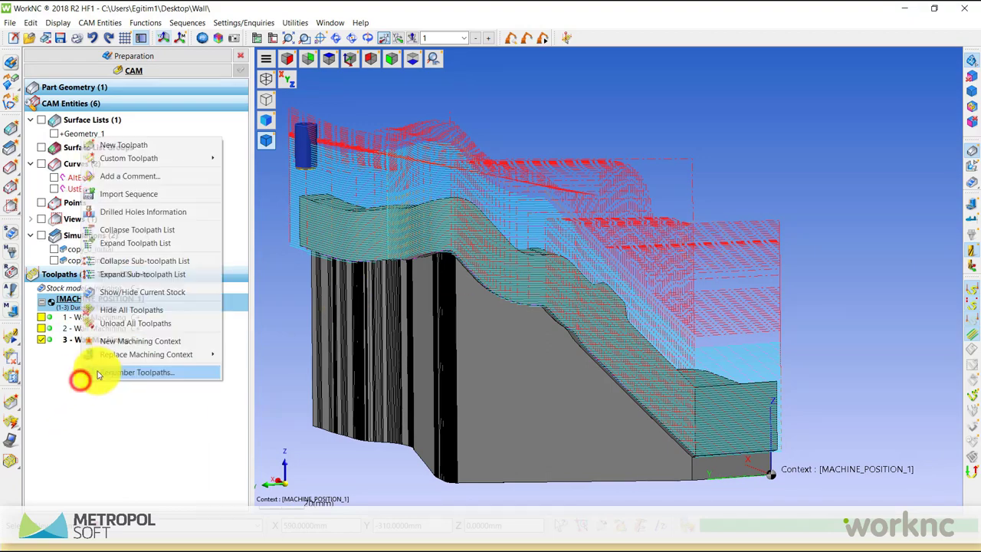
{"action": "left_click", "coordinate": [148, 147]}
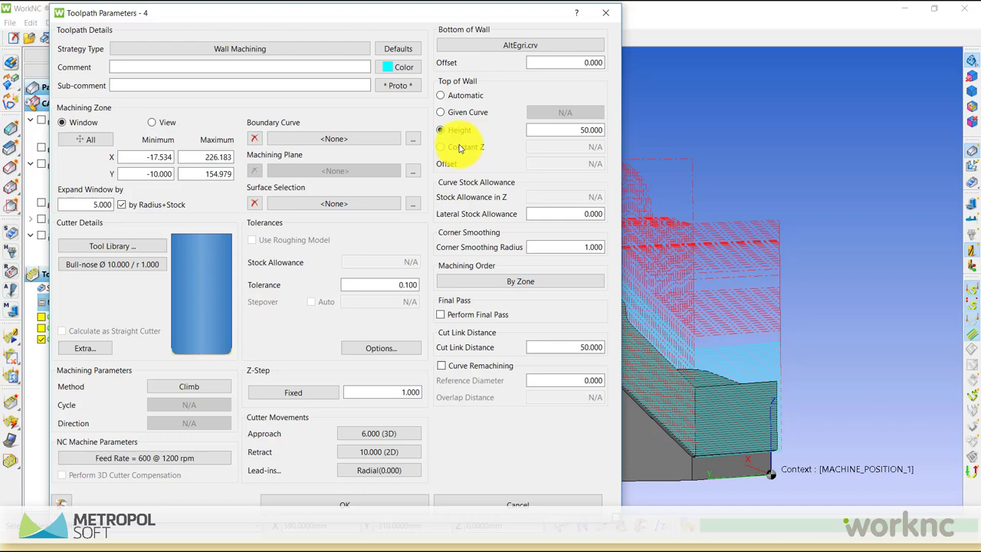
{"action": "left_click", "coordinate": [457, 146]}
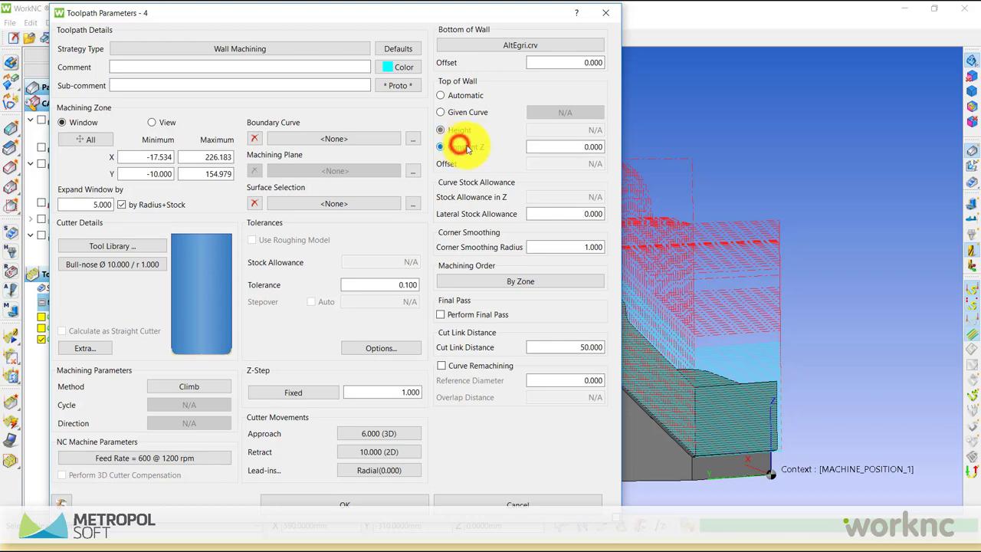
{"action": "left_click", "coordinate": [573, 147]}
{"action": "type", "text": "150.000"}
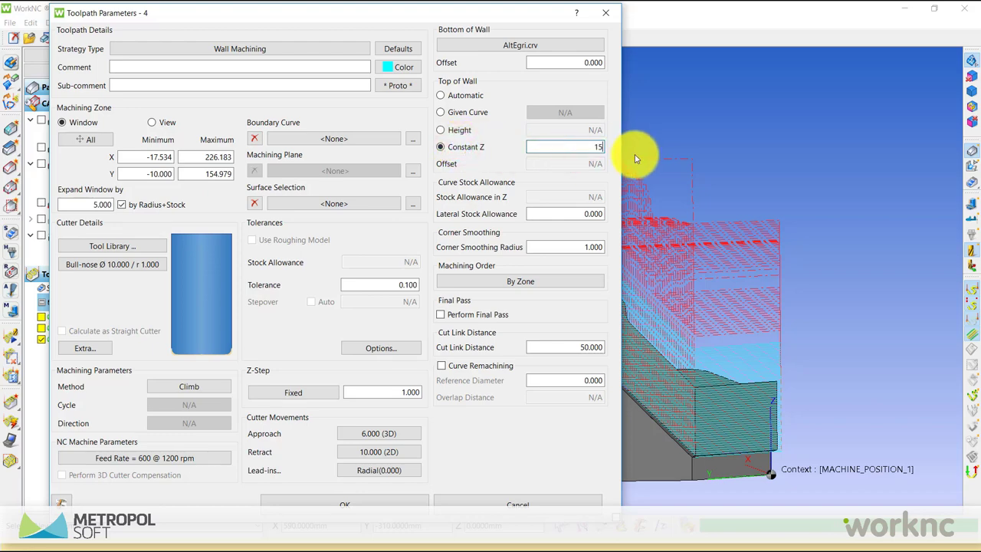
{"action": "left_click", "coordinate": [387, 504]}
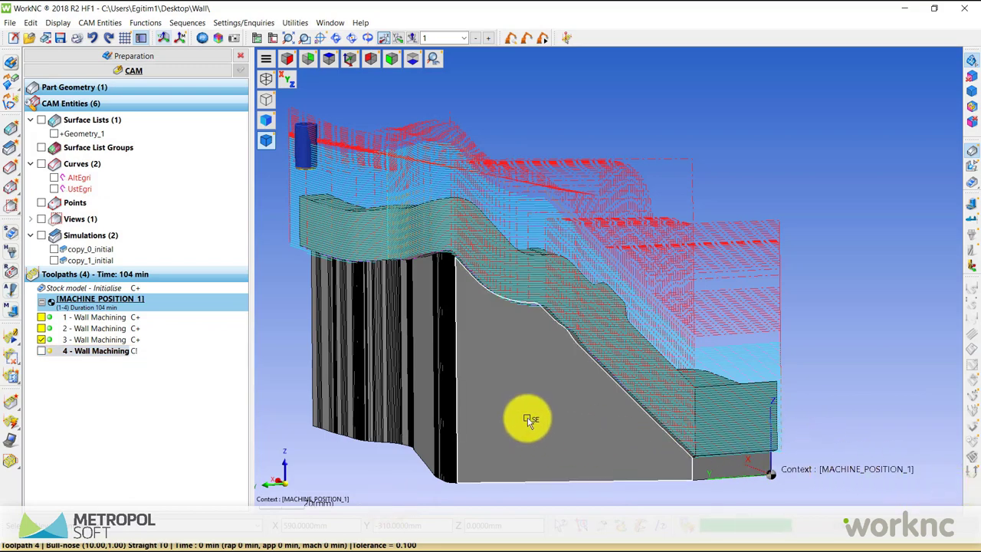
{"action": "left_click", "coordinate": [41, 339]}
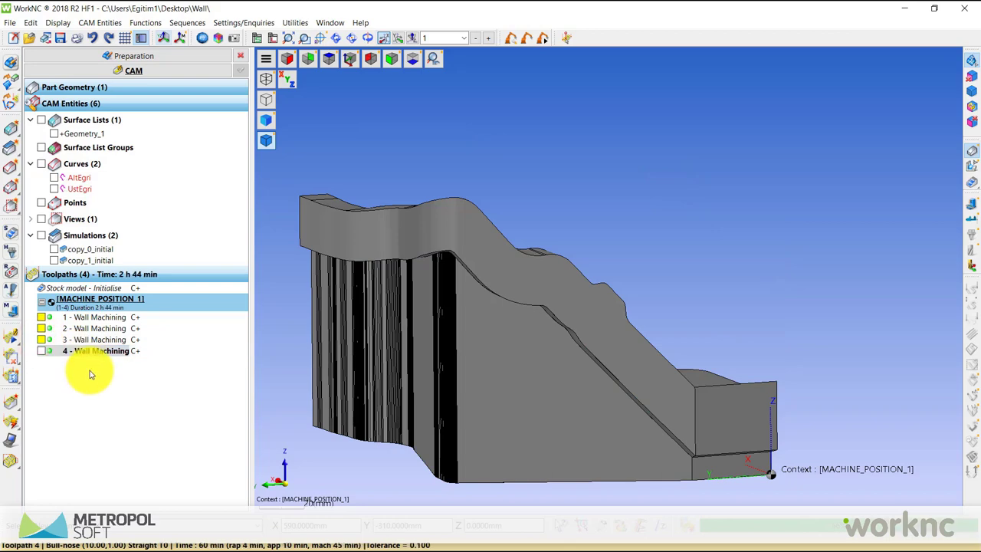
{"action": "left_click", "coordinate": [103, 352]}
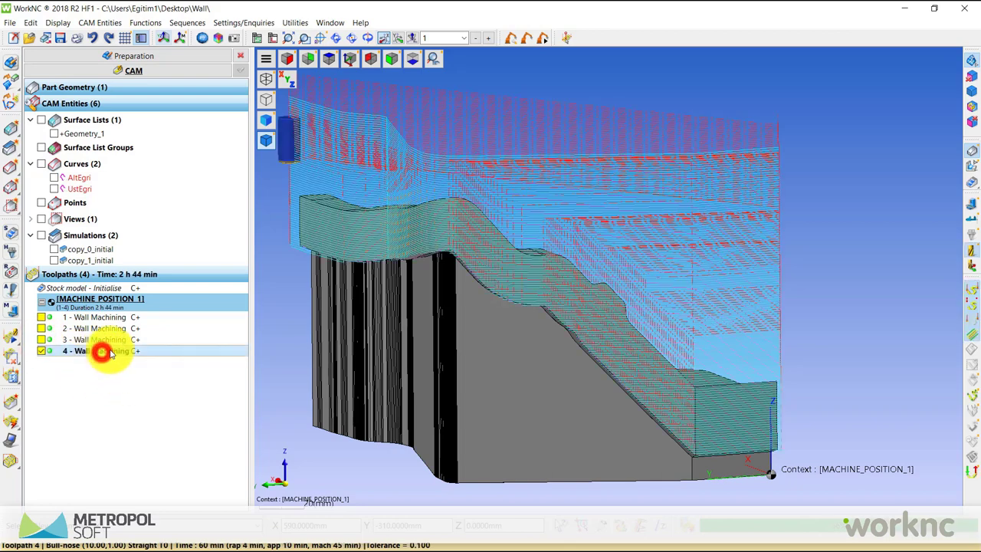
Colour toolpath 4 yellow
{"action": "right_click", "coordinate": [110, 352]}
{"action": "left_click", "coordinate": [184, 308]}
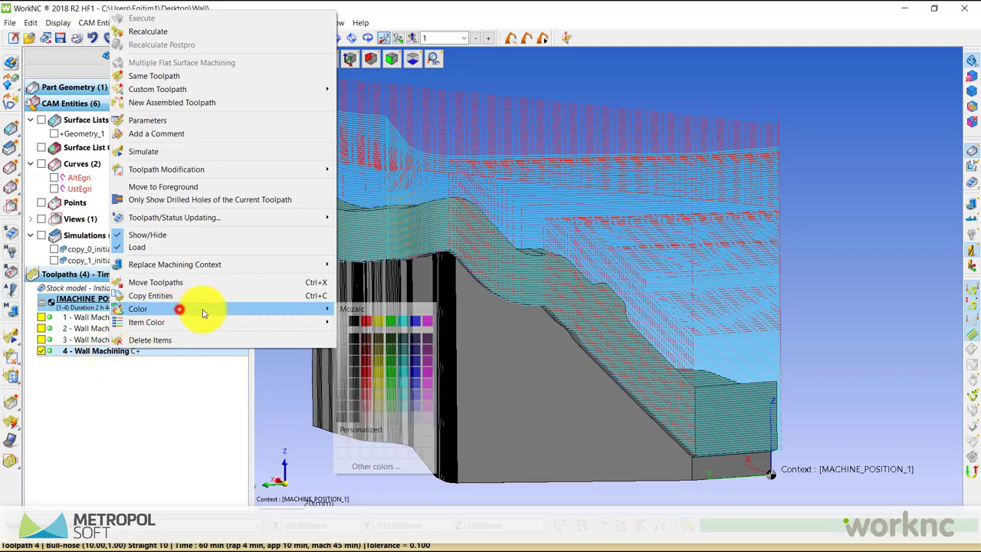
{"action": "left_click", "coordinate": [381, 321]}
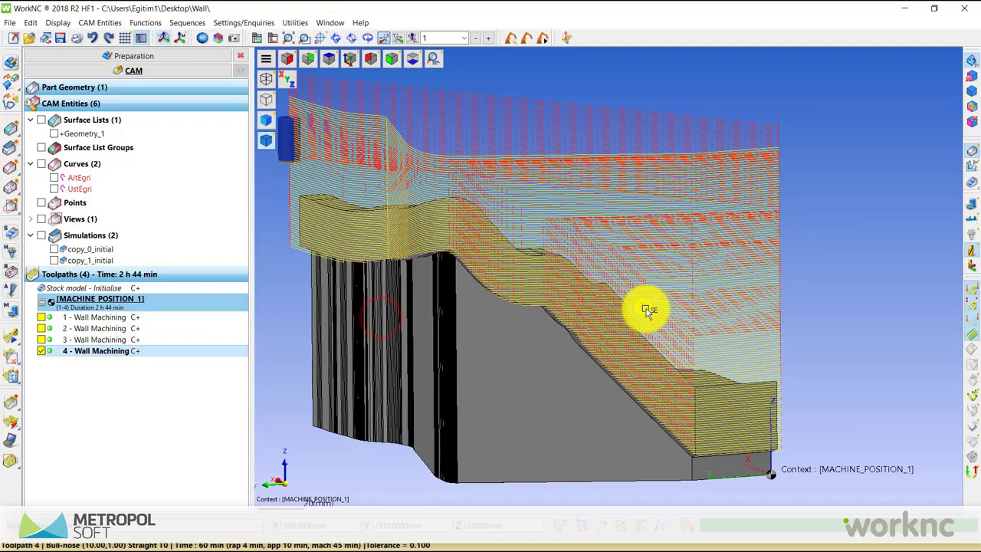
{"action": "middle_click_drag", "start_coordinate": [647, 311], "coordinate": [649, 312]}
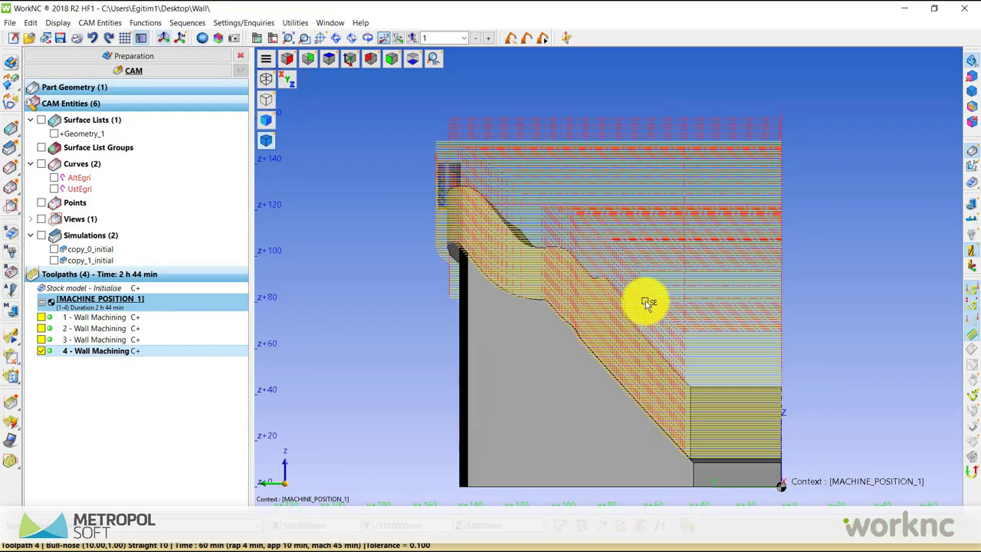
Toggle toolpaths 3 and 4 while rotating the view to compare them, ending with all hidden
{"action": "left_click", "coordinate": [42, 340]}
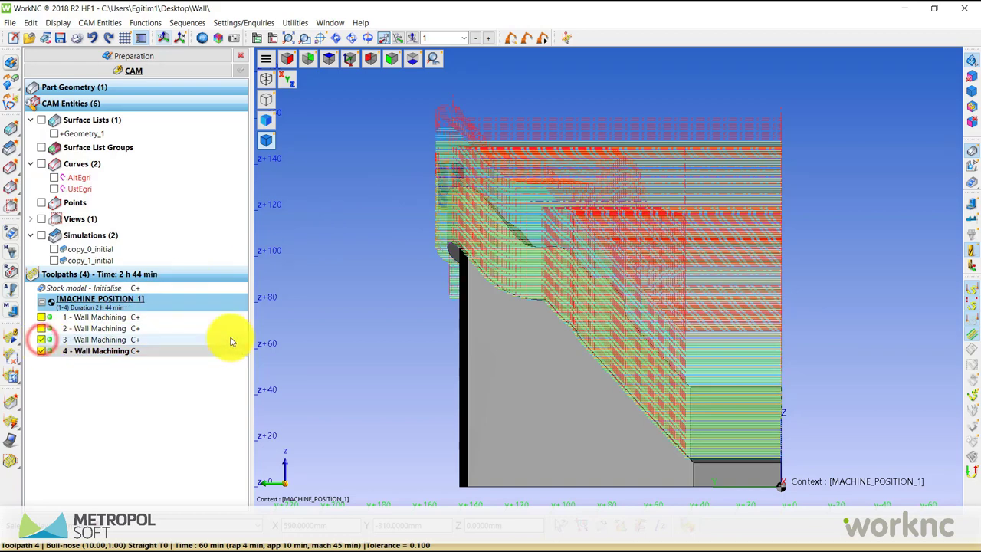
{"action": "left_click", "coordinate": [41, 352]}
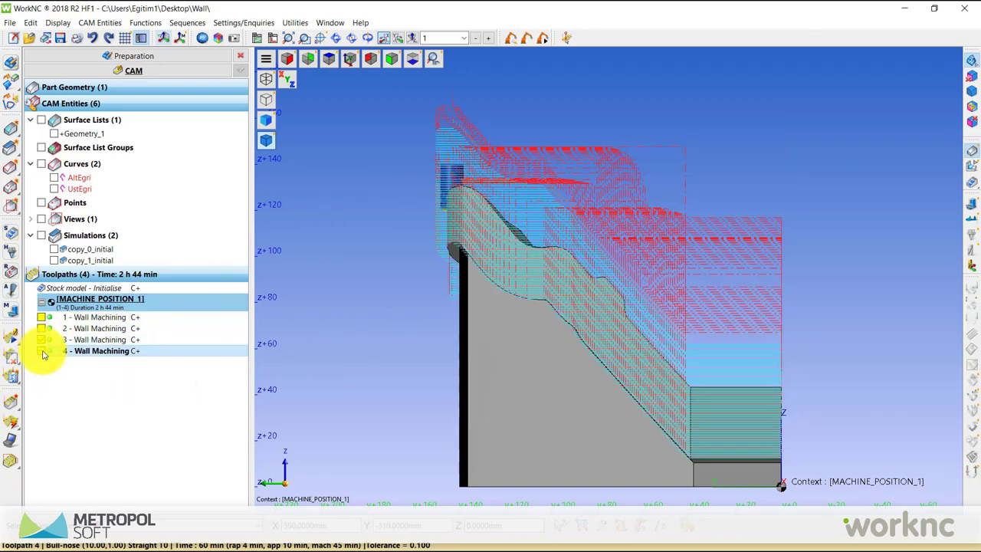
{"action": "left_click", "coordinate": [43, 350]}
{"action": "left_click", "coordinate": [44, 346]}
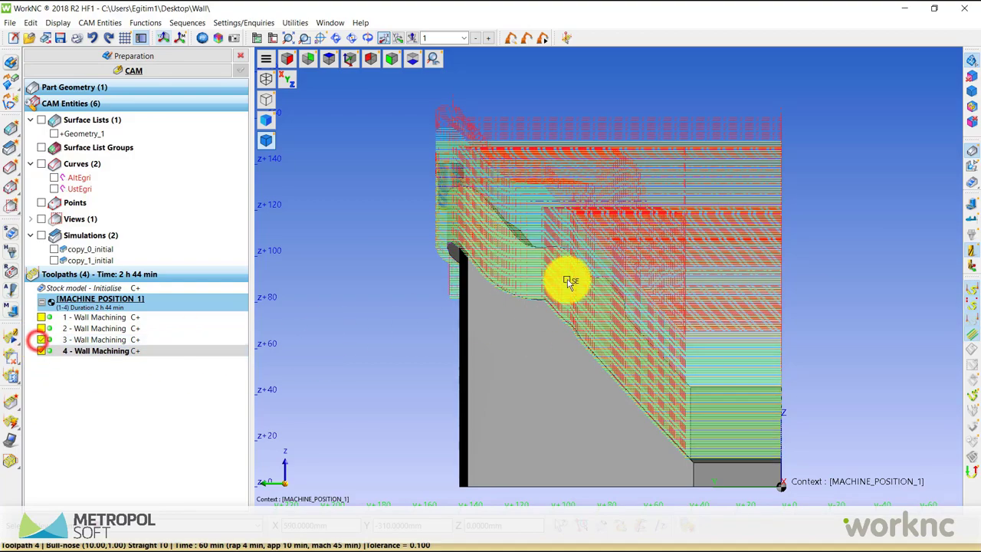
{"action": "mouse_move", "coordinate": [565, 280]}
{"action": "left_mouse_down"}
{"action": "mouse_move", "coordinate": [586, 290]}
{"action": "mouse_move", "coordinate": [605, 279]}
{"action": "left_mouse_up"}
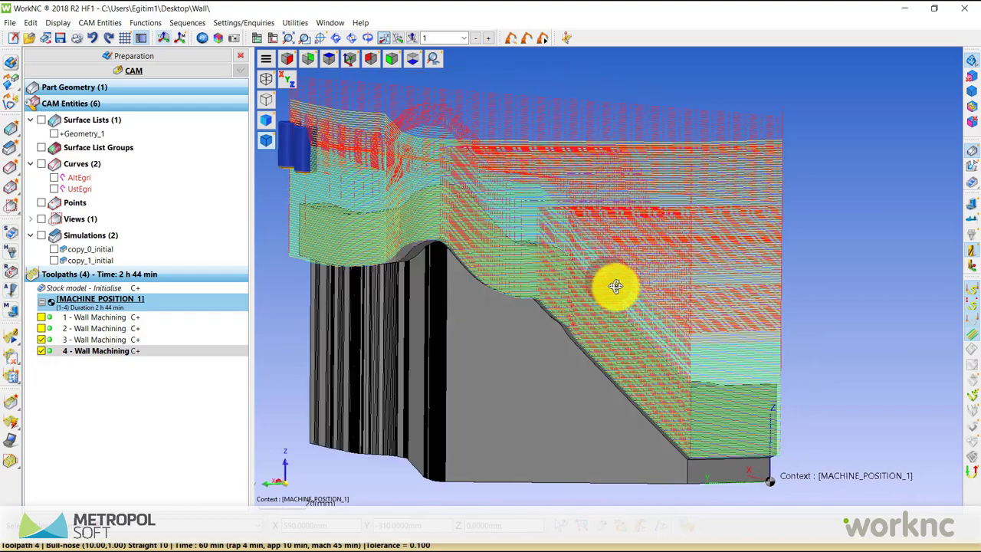
{"action": "mouse_move", "coordinate": [434, 350]}
{"action": "left_mouse_down"}
{"action": "mouse_move", "coordinate": [445, 356]}
{"action": "mouse_move", "coordinate": [376, 346]}
{"action": "left_mouse_up"}
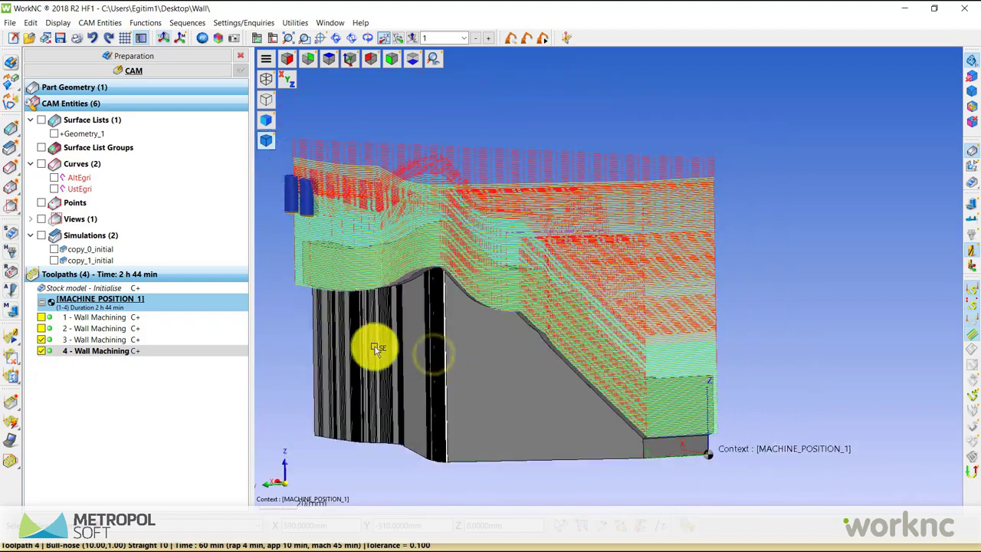
{"action": "left_click", "coordinate": [40, 342]}
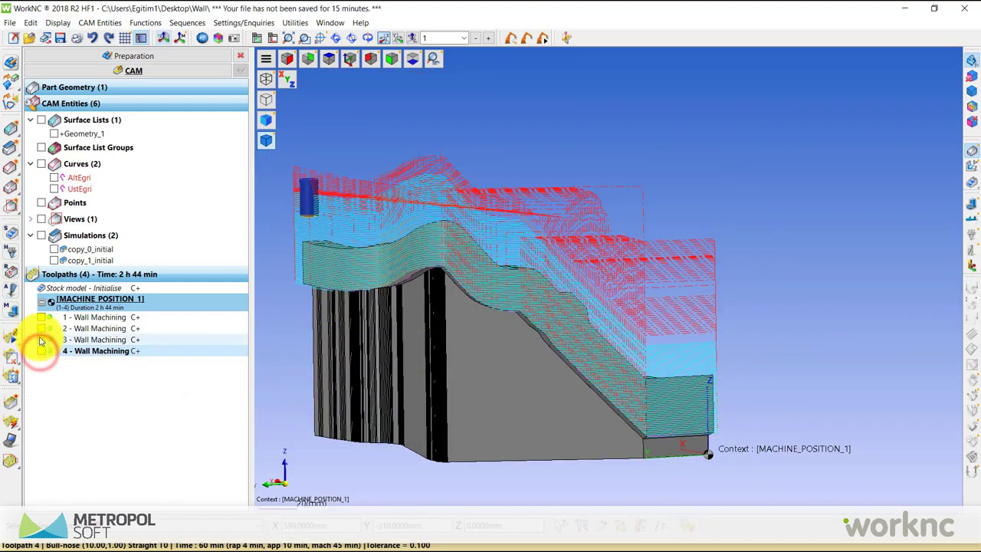
{"action": "mouse_move", "coordinate": [635, 346]}
{"action": "left_mouse_down"}
{"action": "mouse_move", "coordinate": [751, 324]}
{"action": "mouse_move", "coordinate": [431, 345]}
{"action": "mouse_move", "coordinate": [438, 324]}
{"action": "mouse_move", "coordinate": [671, 360]}
{"action": "left_mouse_up"}
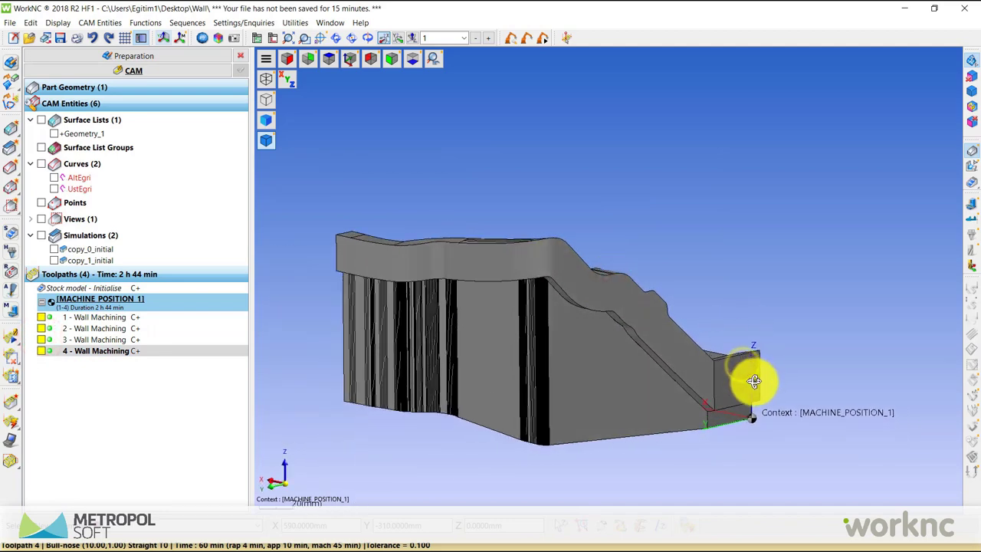
Create toolpath 5 at Constant Z 150 with curve remachining, reference diameter 30, overlap 4
{"action": "right_click", "coordinate": [52, 394]}
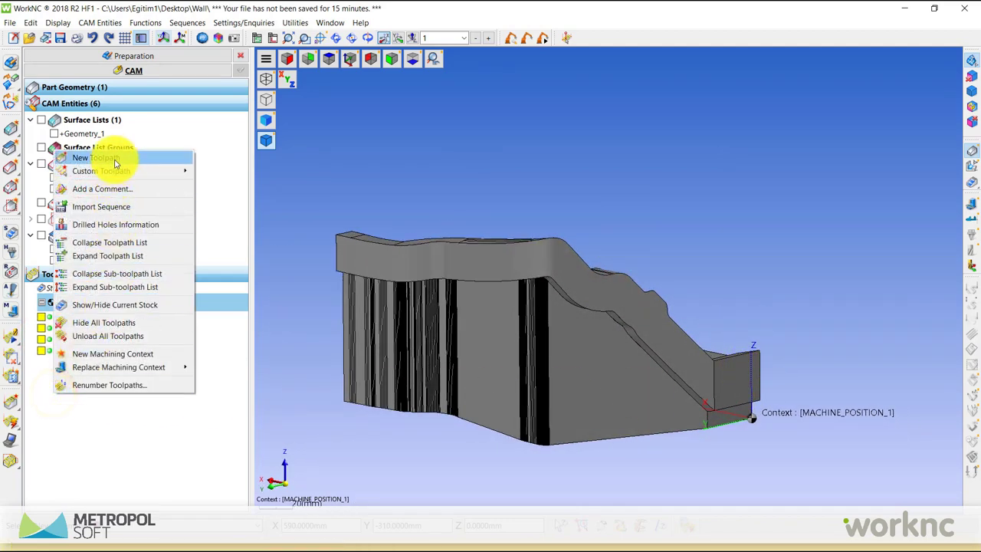
{"action": "left_click", "coordinate": [115, 158]}
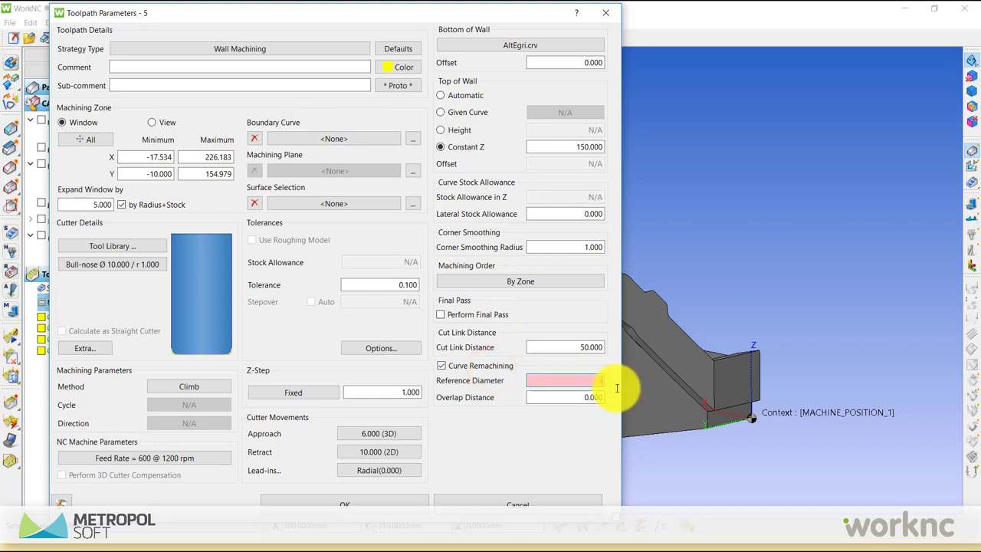
{"action": "type", "text": "30"}
{"action": "left_click", "coordinate": [573, 399]}
{"action": "type", "text": "4.000"}
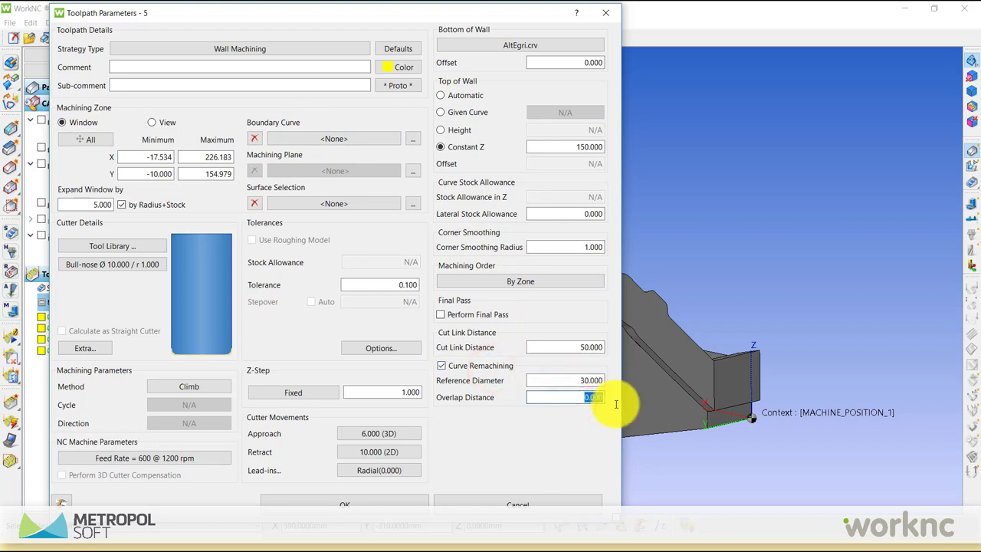
{"action": "left_click", "coordinate": [377, 504]}
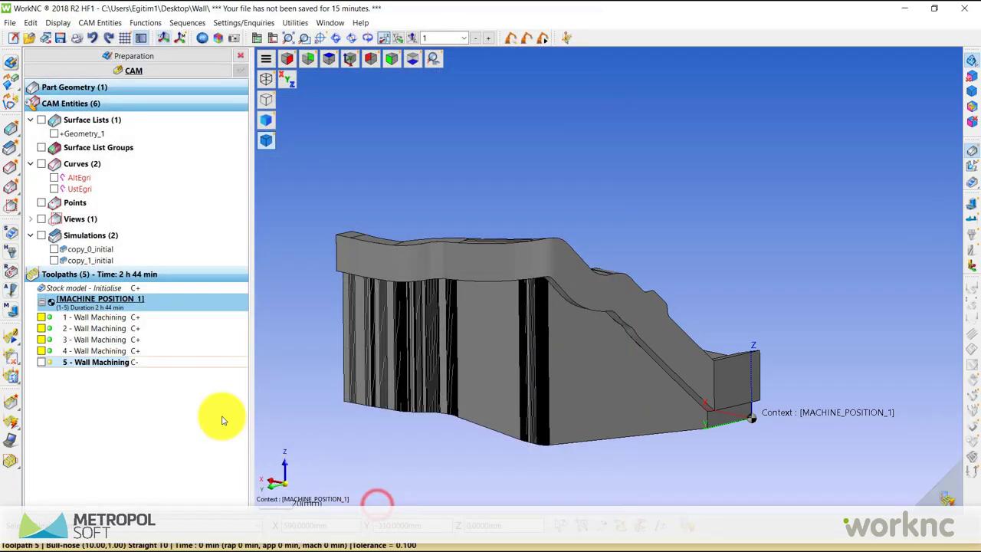
Execute toolpath 5 (6 min, total 2 h 51 min) and view its narrow band of top-of-wall passes
{"action": "right_click", "coordinate": [100, 362]}
{"action": "left_click", "coordinate": [134, 32]}
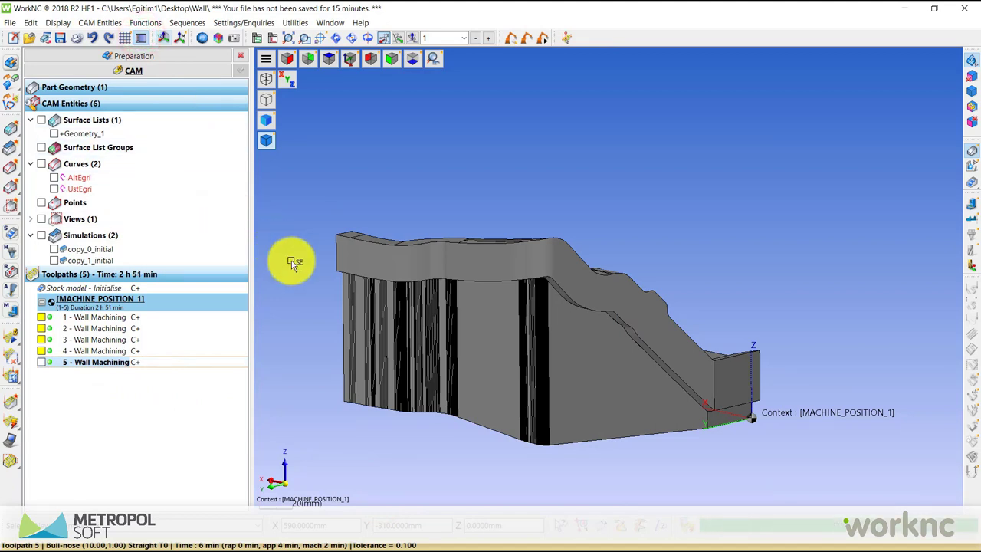
{"action": "left_click", "coordinate": [42, 363]}
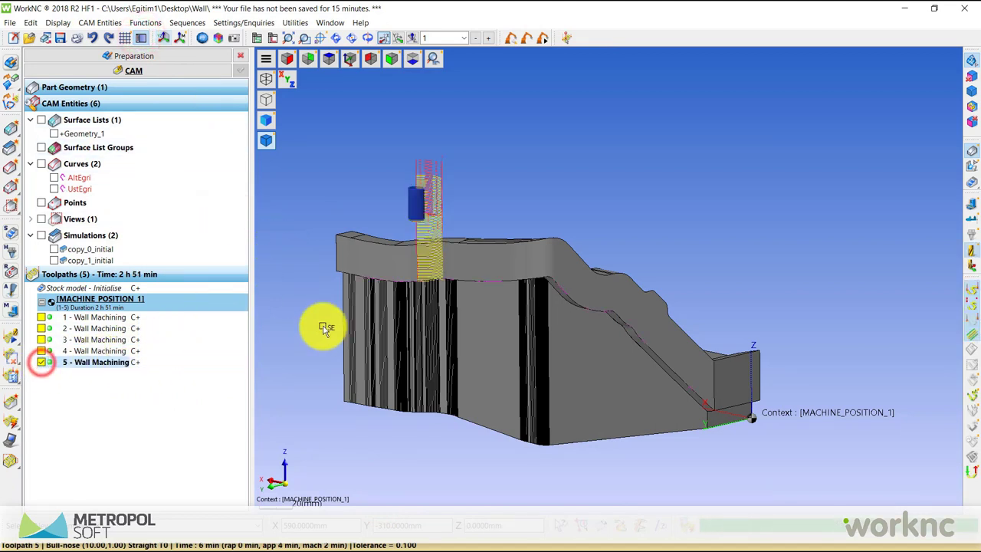
{"action": "mouse_move", "coordinate": [508, 258]}
{"action": "right_mouse_down"}
{"action": "mouse_move", "coordinate": [401, 261]}
{"action": "mouse_move", "coordinate": [428, 318]}
{"action": "mouse_move", "coordinate": [554, 307]}
{"action": "right_mouse_up"}
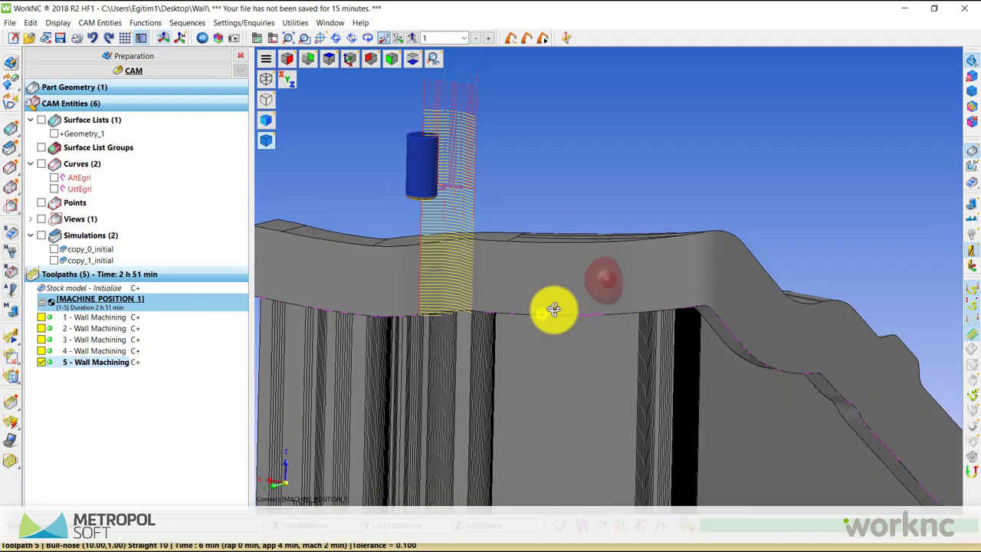
{"action": "scroll", "coordinate": [554, 310], "scroll_direction": "down", "scroll_amount": 2}
{"action": "mouse_move", "coordinate": [434, 179]}
{"action": "right_mouse_down"}
{"action": "mouse_move", "coordinate": [525, 313]}
{"action": "mouse_move", "coordinate": [517, 328]}
{"action": "right_mouse_up"}
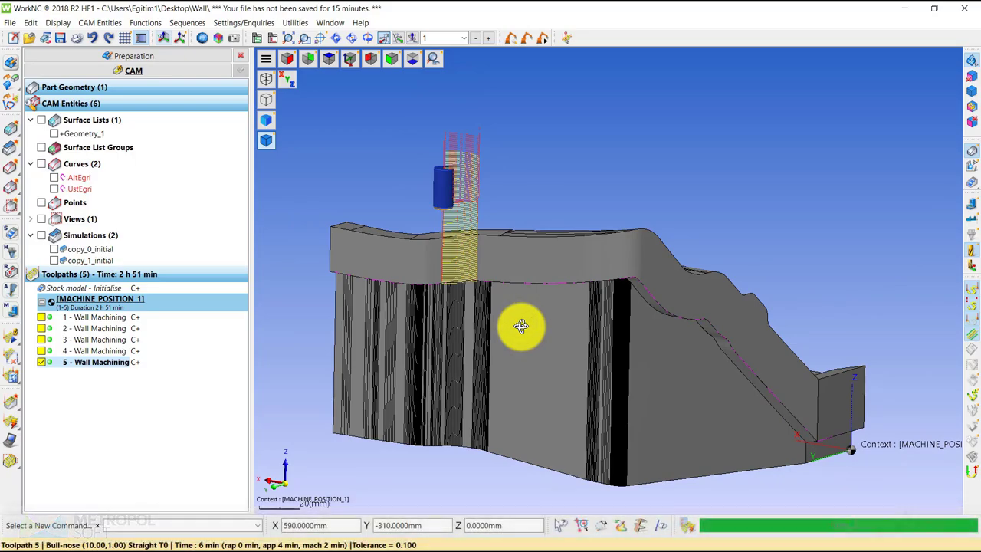